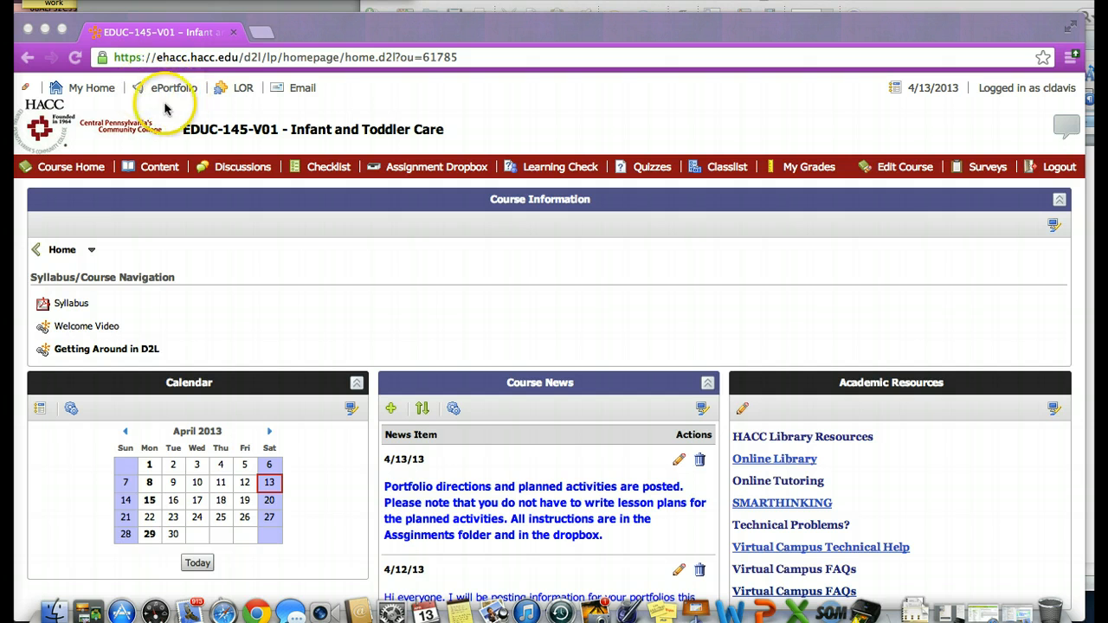
# Open the ePortfolio's Reflections area and start a new reflection titled "Objective 1"
pyautogui.click(174, 90)
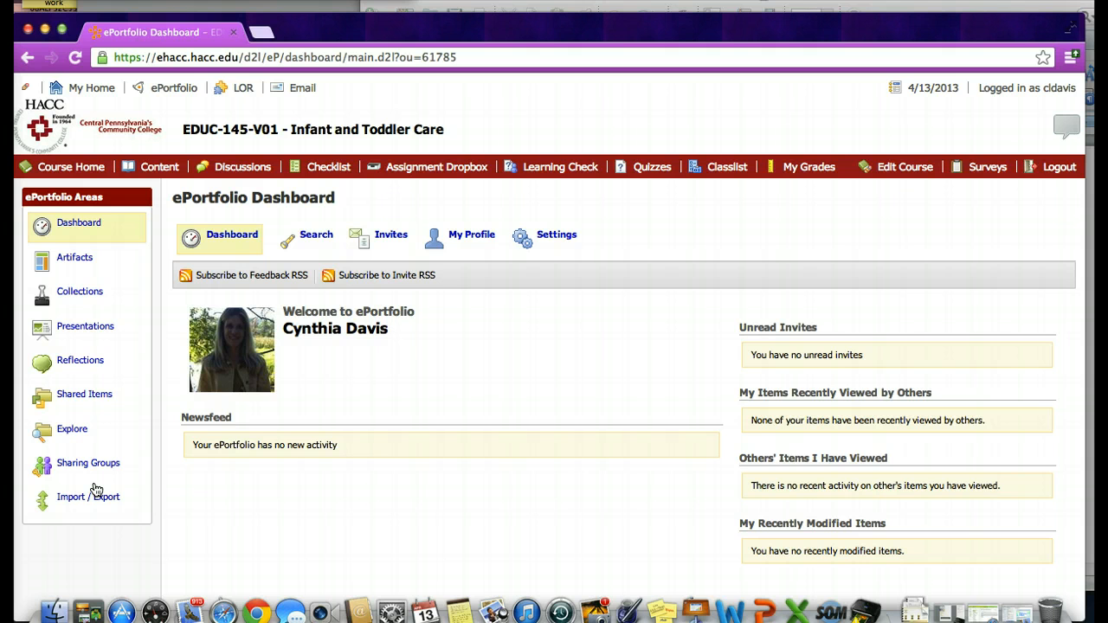
pyautogui.click(76, 363)
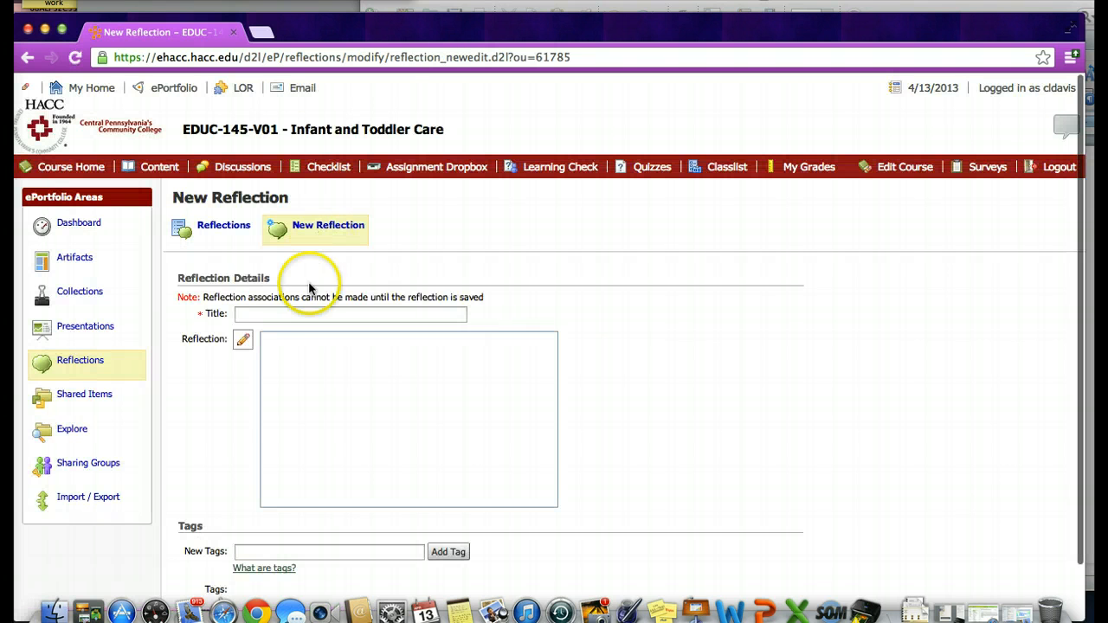
pyautogui.click(275, 315)
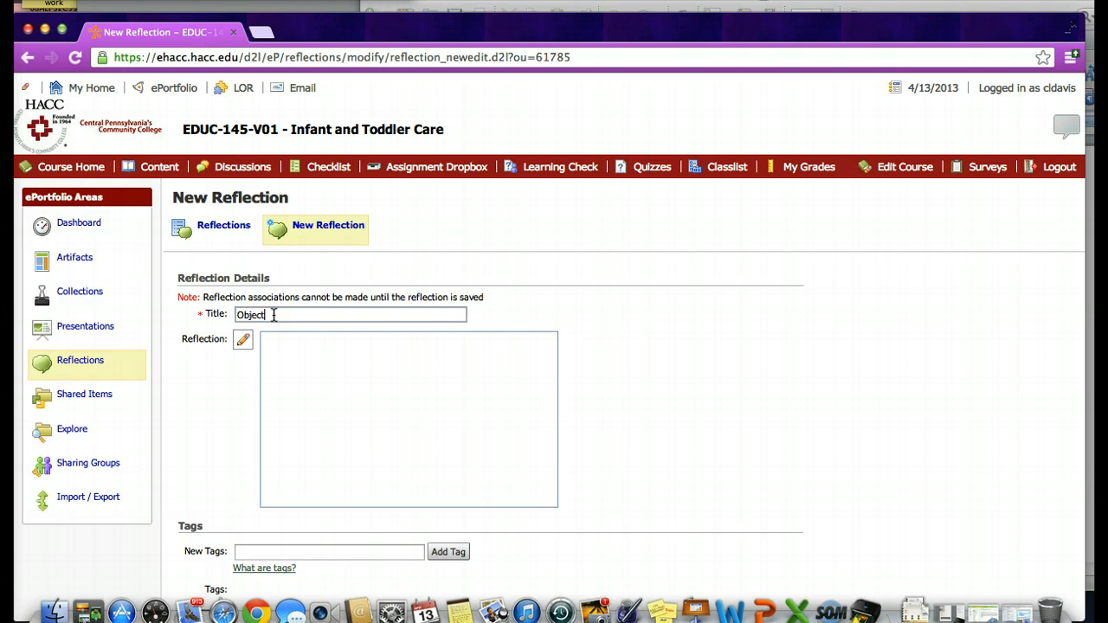
pyautogui.click(288, 309)
pyautogui.click(338, 390)
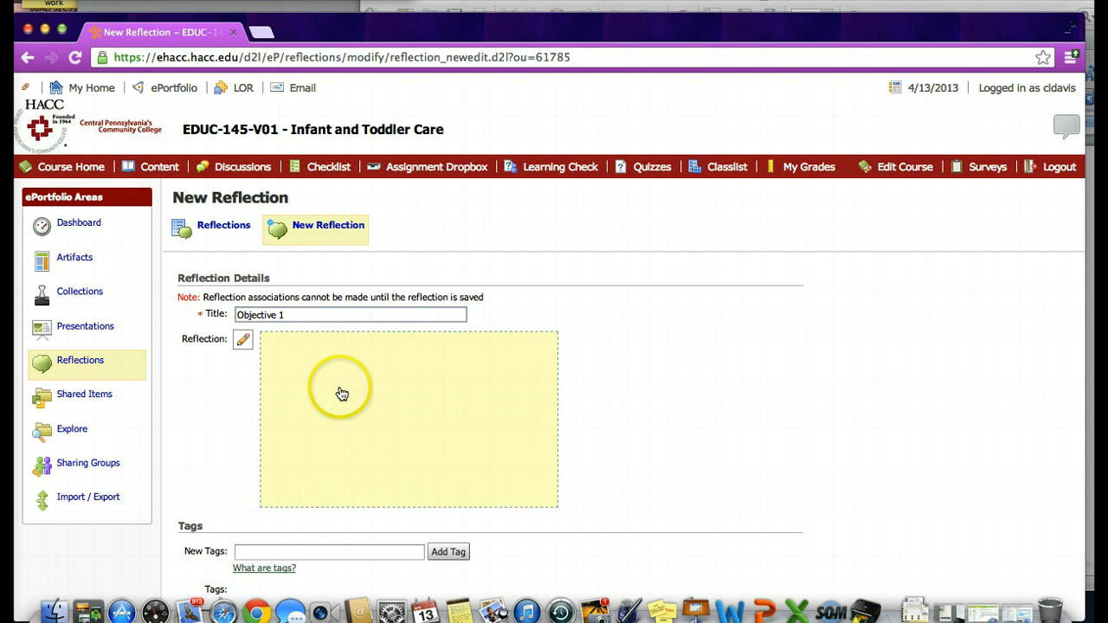
# Copy outcome 1's text, without its number and artifact note, from the EDUC 145 Portfolio Word document into the Objective 1 reflection body
pyautogui.scroll(-1, 342, 394)
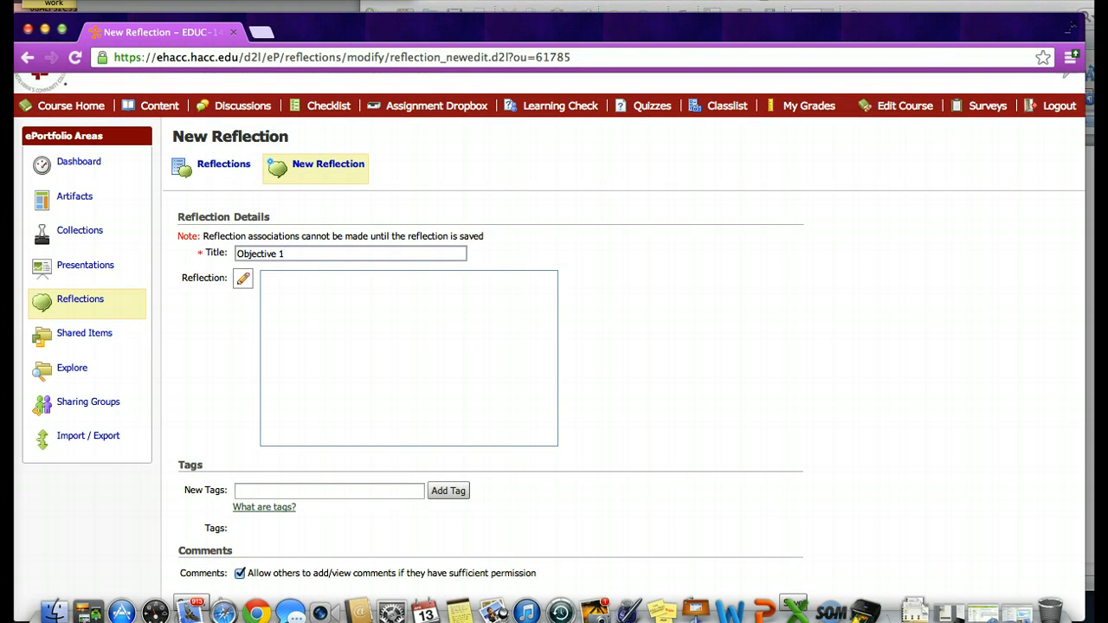
pyautogui.click(1067, 4)
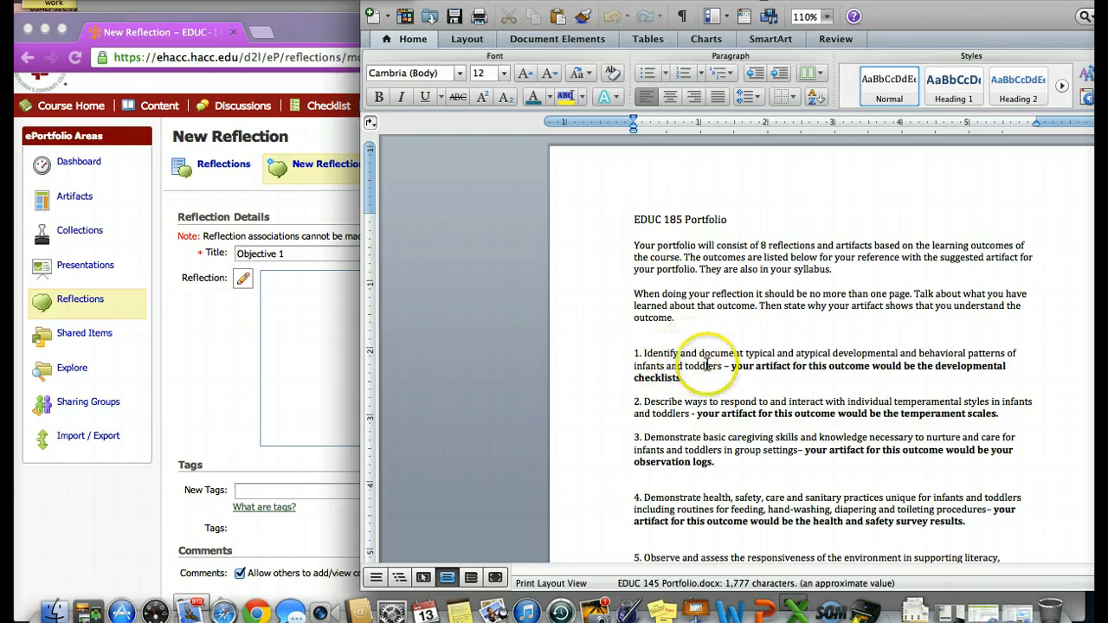
pyautogui.moveTo(721, 365); pyautogui.dragTo(645, 355)
pyautogui.hotkey('ctrl', 'c')
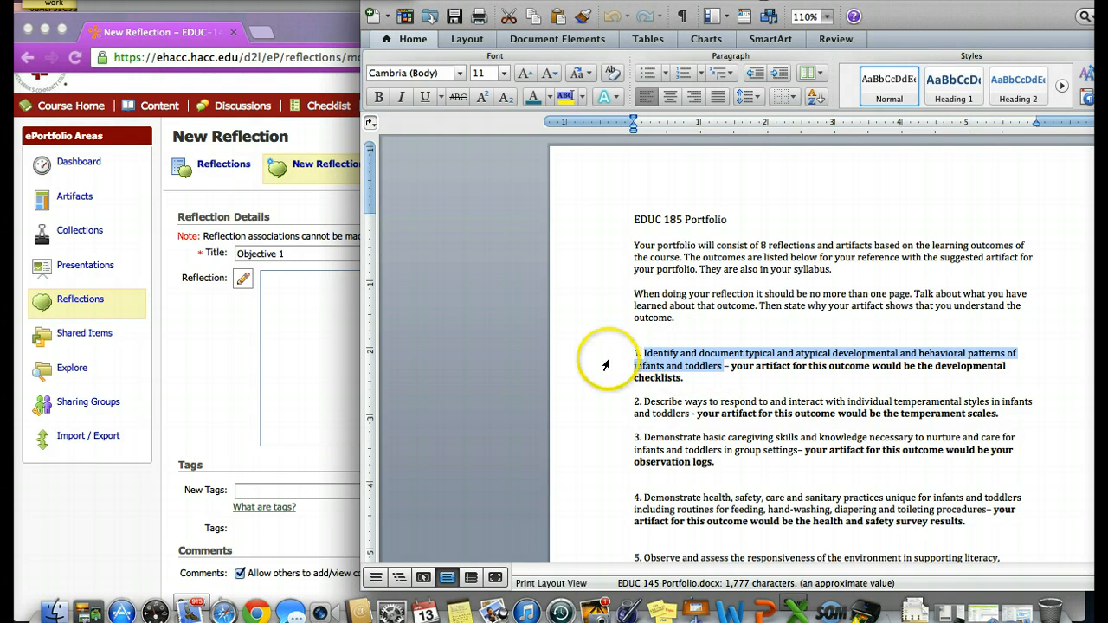
pyautogui.click(314, 326)
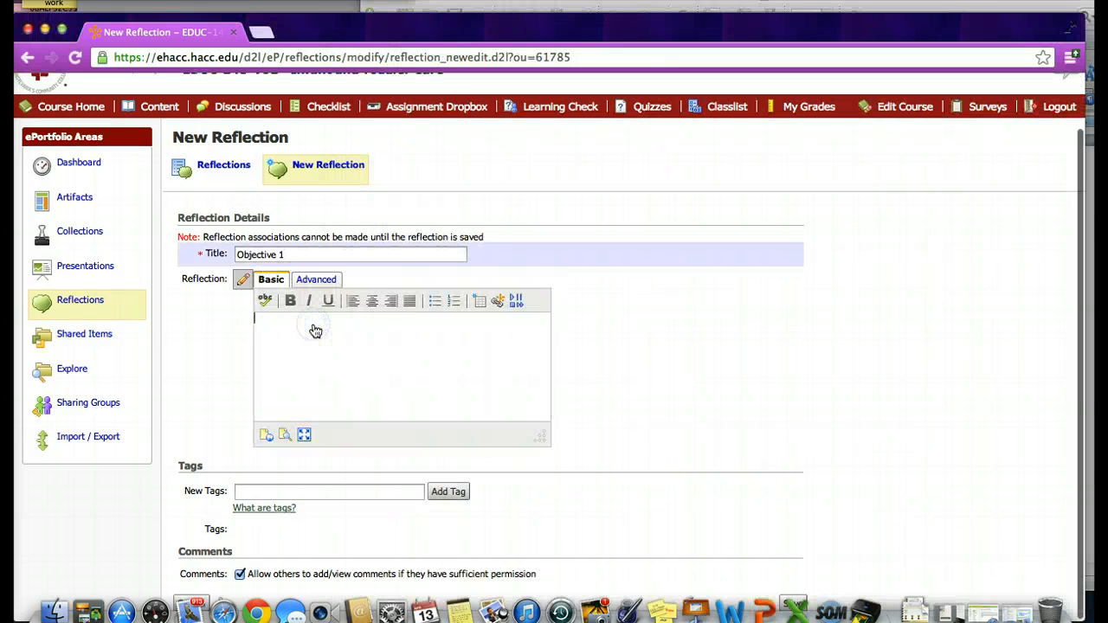
pyautogui.hotkey('ctrl', 'v')
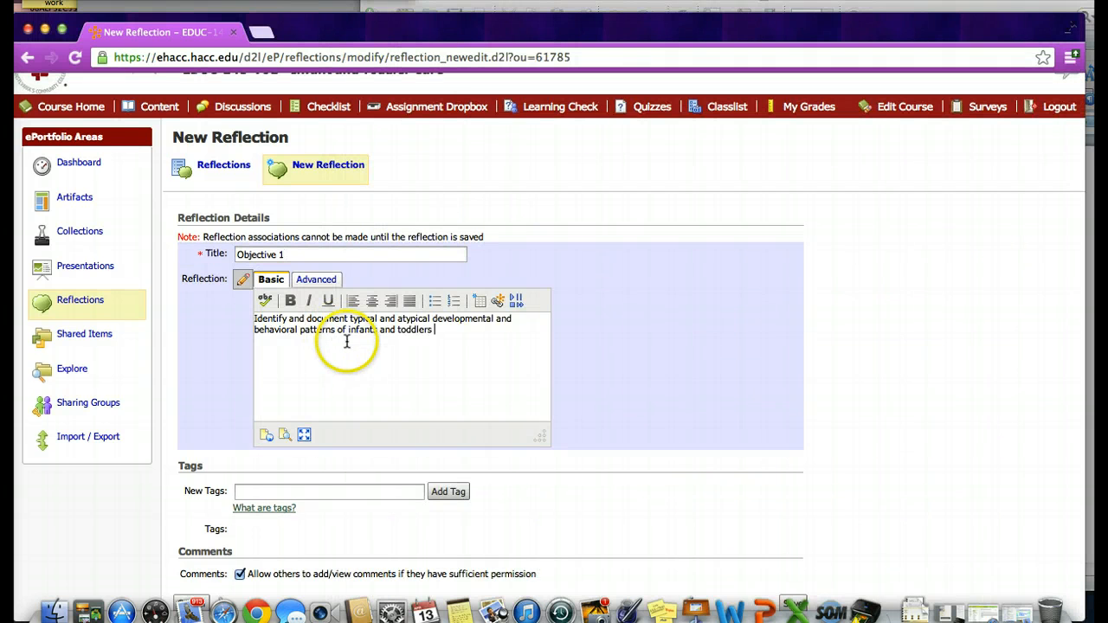
# Save the Objective 1 reflection, moving the browser window up to reach the end of the form
pyautogui.scroll(-1, 643, 454)
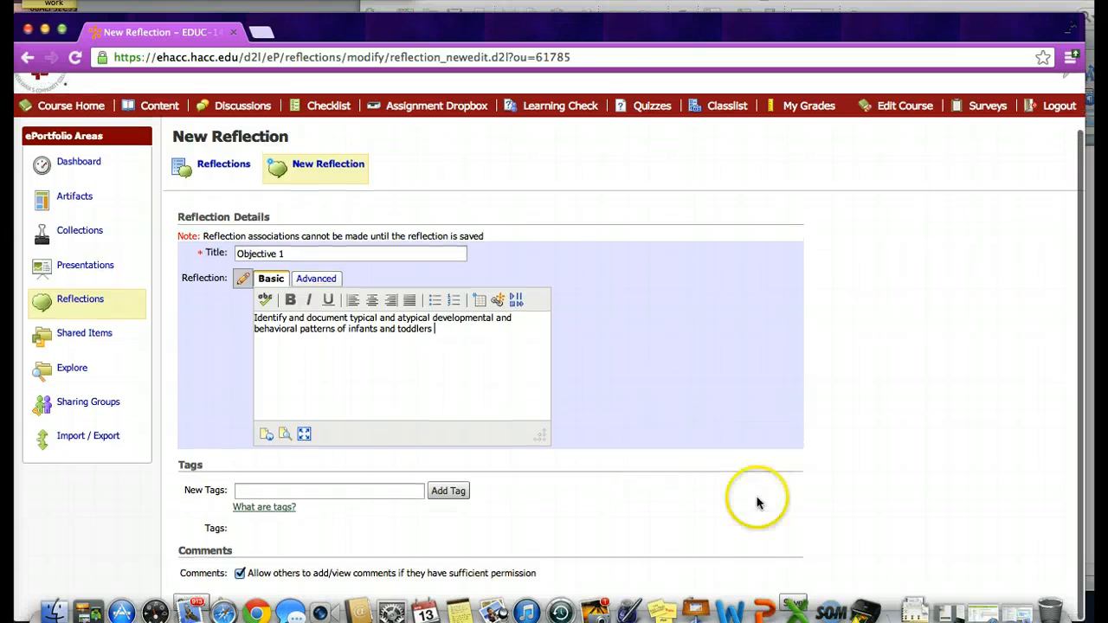
pyautogui.scroll(-1, 810, 310)
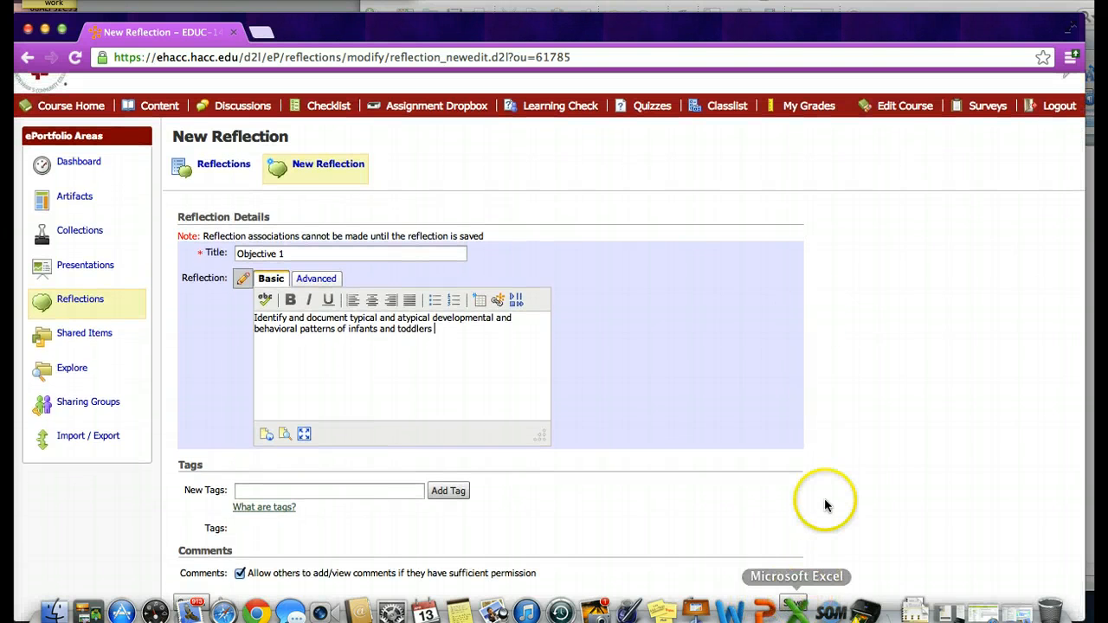
pyautogui.scroll(-1, 823, 505)
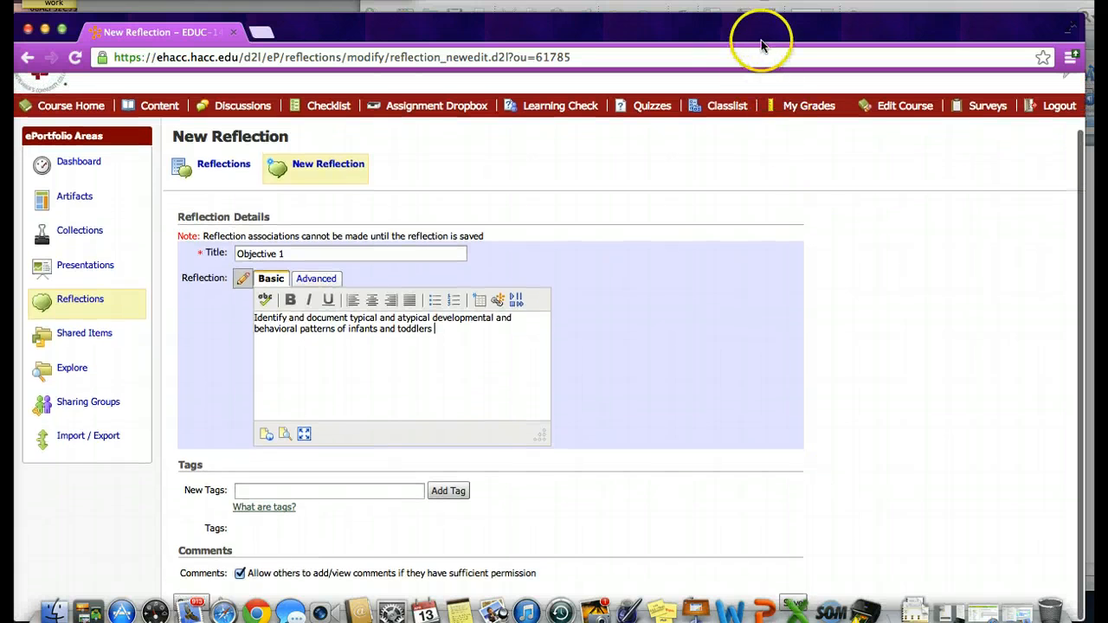
pyautogui.moveTo(762, 34); pyautogui.dragTo(767, 13)
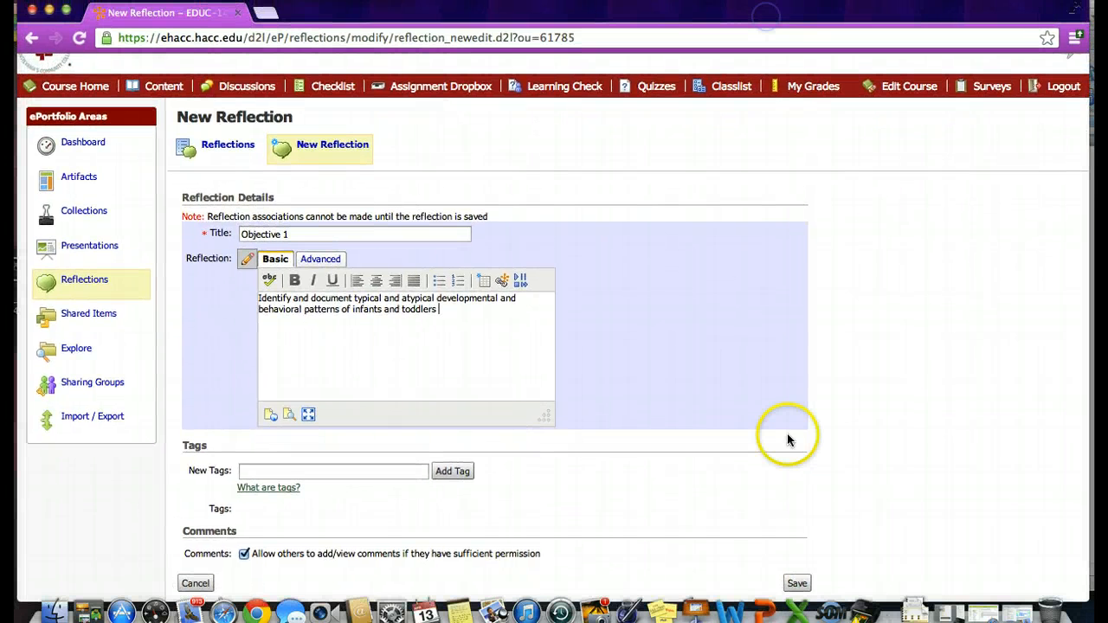
pyautogui.click(797, 584)
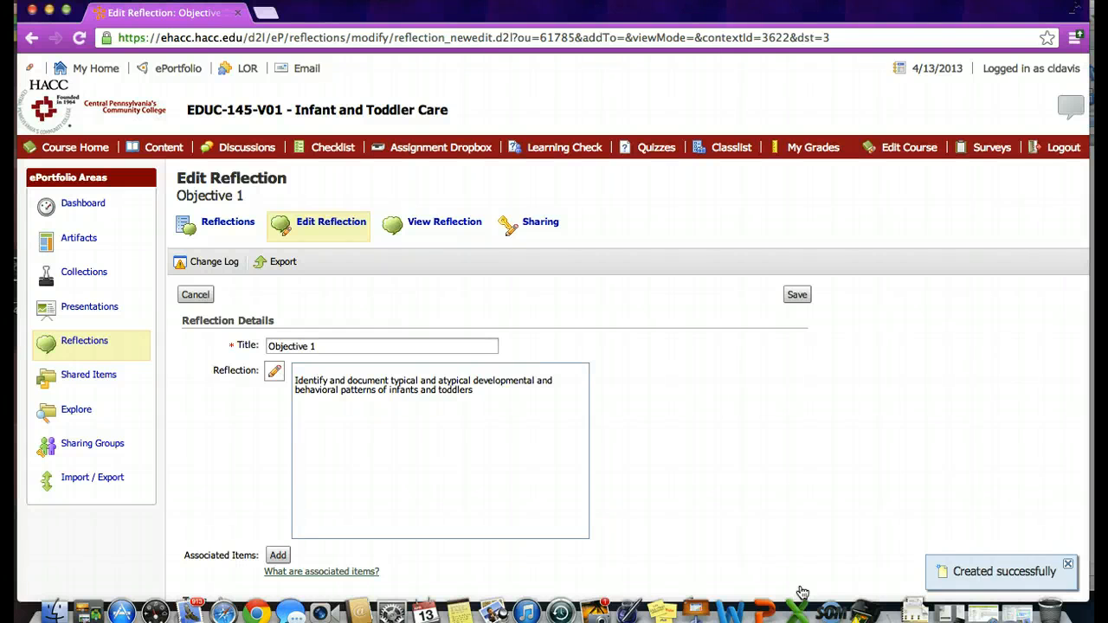
# Return to the reflections list and start another new reflection titled "Objective 2"
pyautogui.click(227, 223)
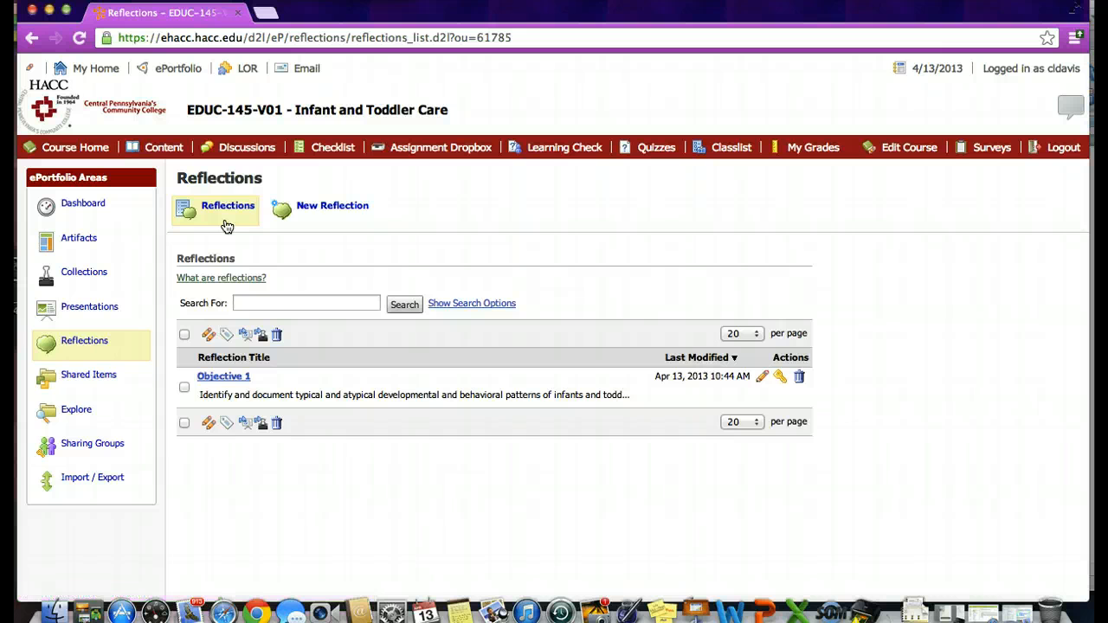
pyautogui.click(346, 205)
pyautogui.click(288, 294)
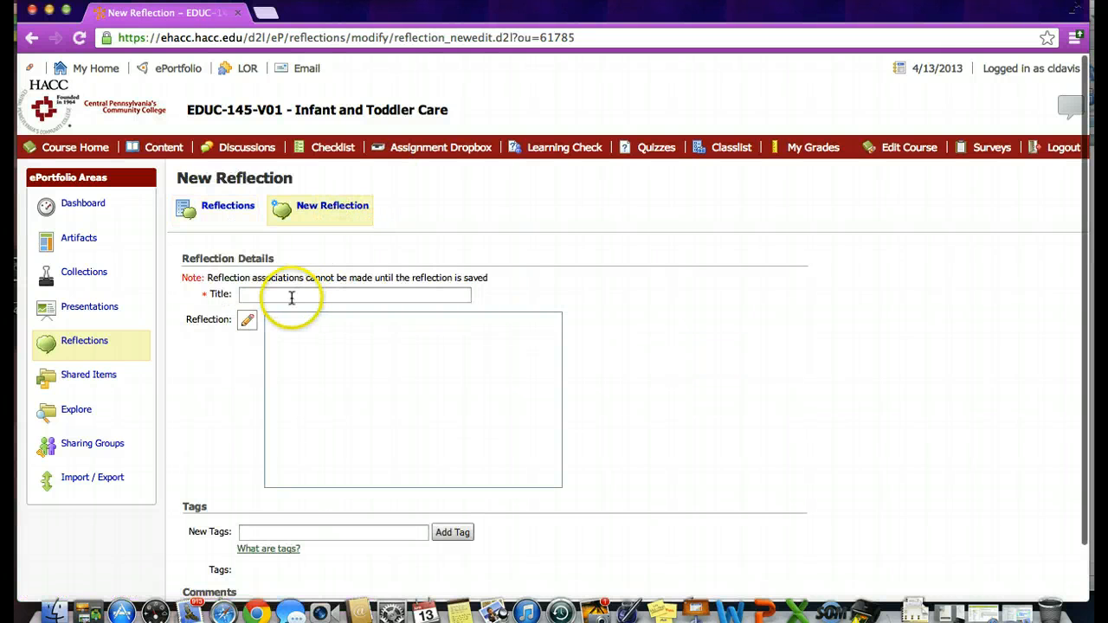
pyautogui.write('Object')
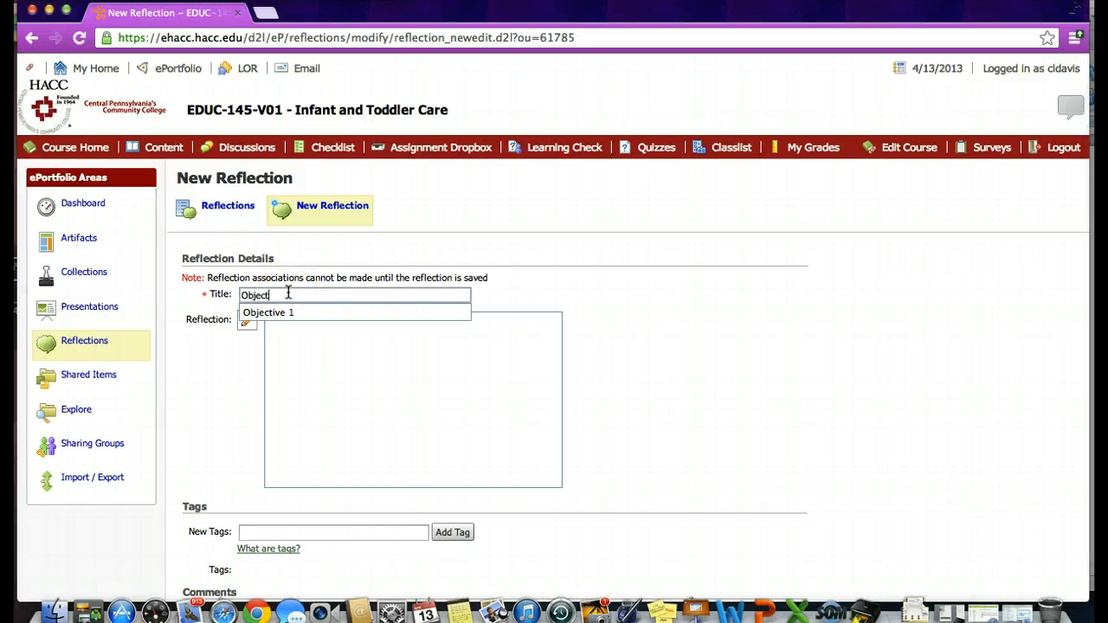
pyautogui.write('ive 2')
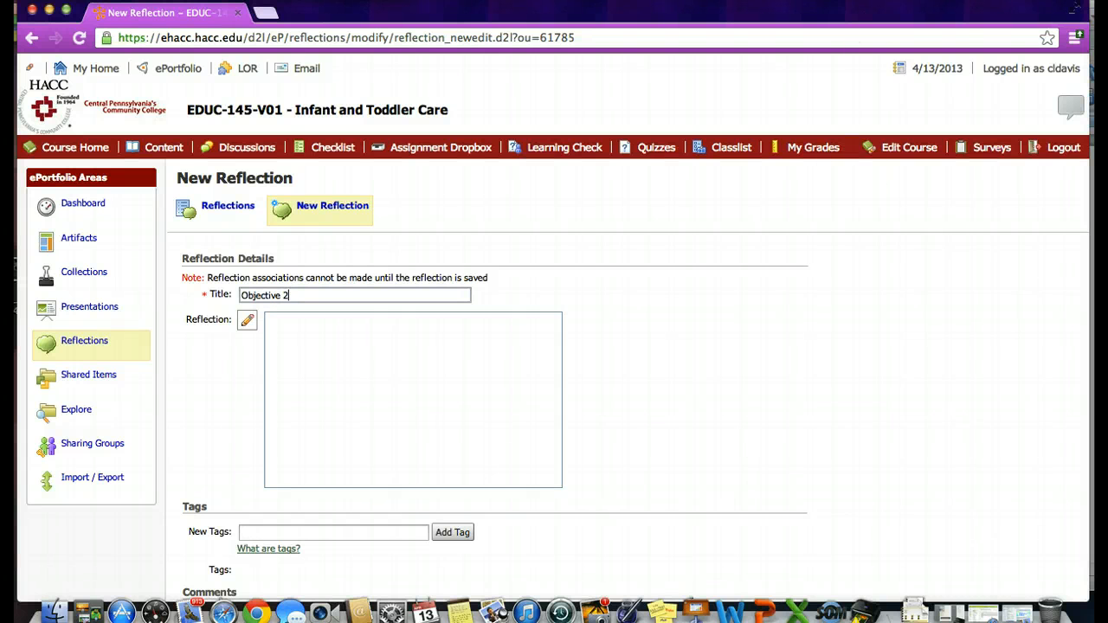
# Copy outcome 2's text, without its number and artifact note, from the Word document into the Objective 2 reflection body and save the reflection
pyautogui.press('super+Tab')
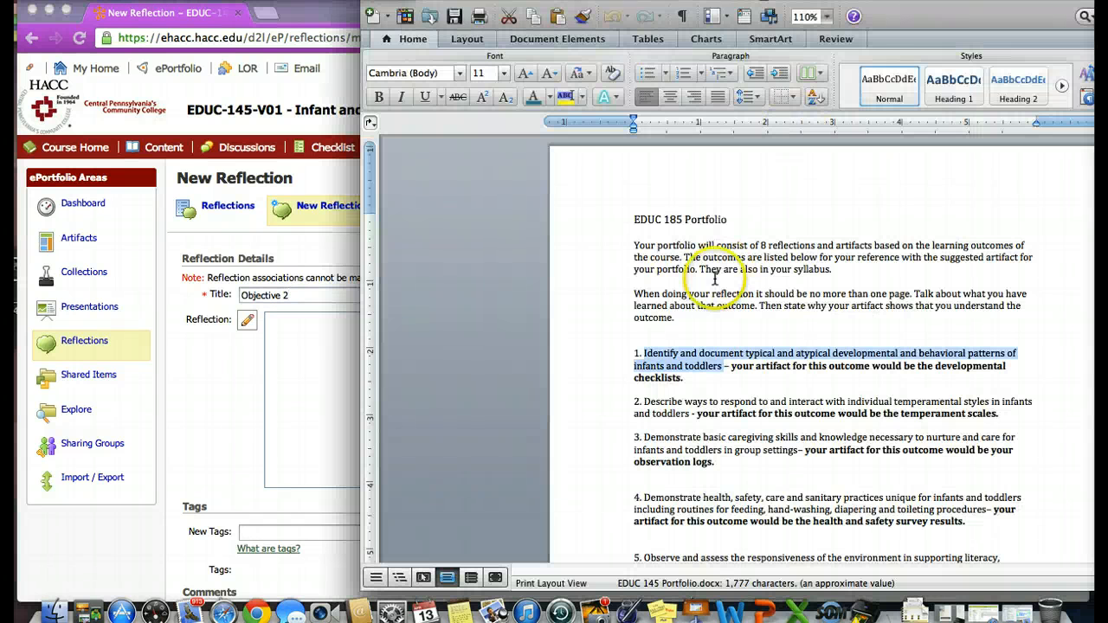
pyautogui.moveTo(644, 403); pyautogui.dragTo(677, 414)
pyautogui.press('super+c')
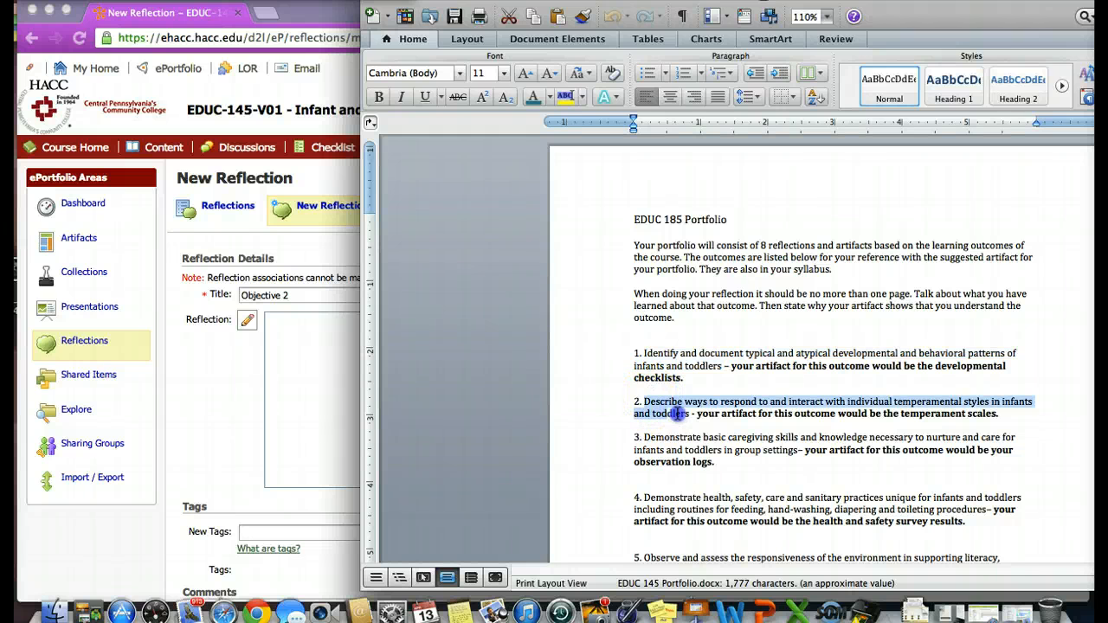
pyautogui.click(349, 440)
pyautogui.click(339, 418)
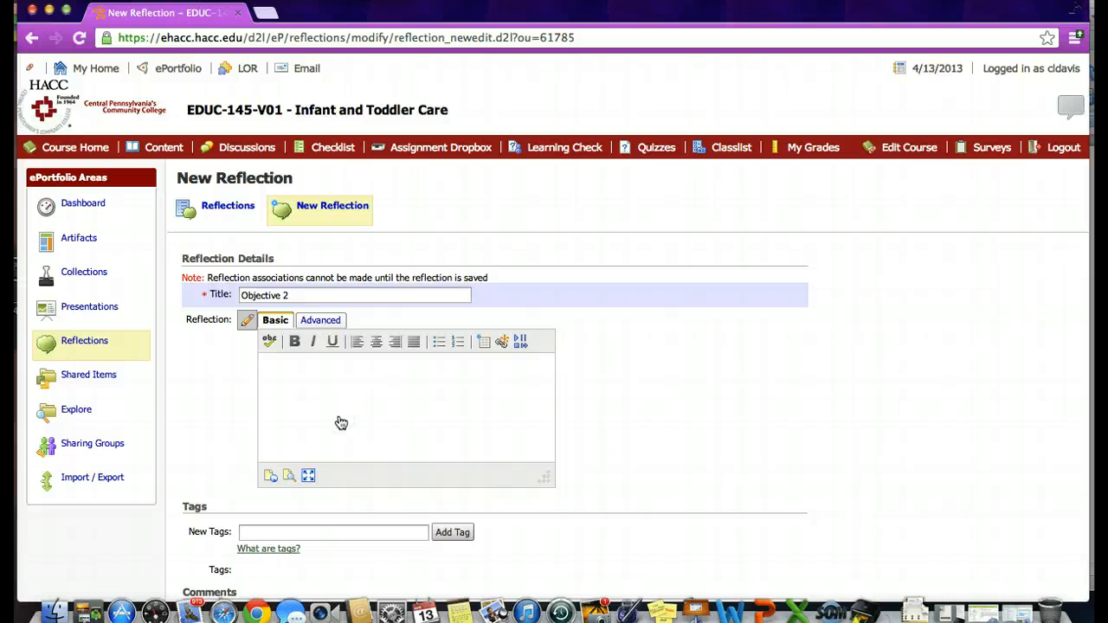
pyautogui.press('super+v')
pyautogui.scroll(-2, 761, 455)
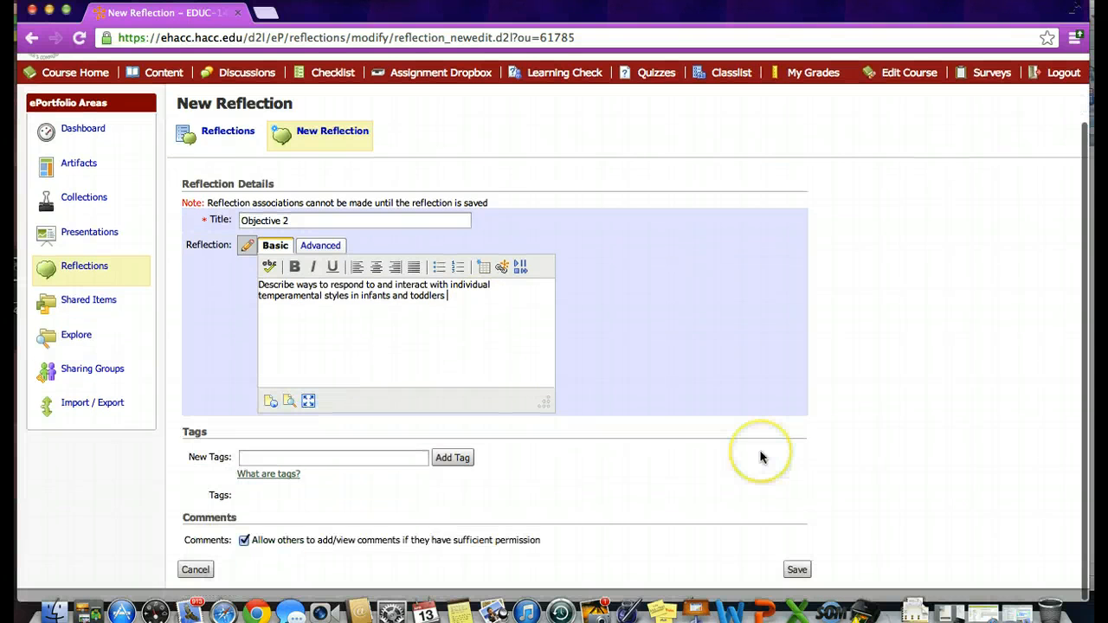
pyautogui.click(797, 583)
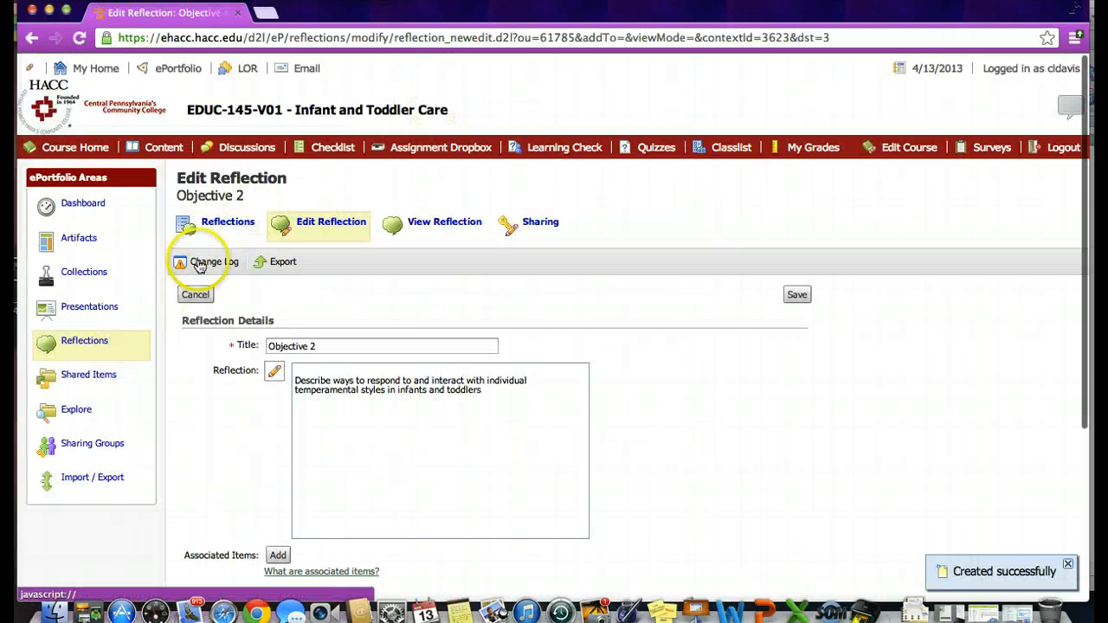
# Return to the reflections list and go on to the ePortfolio's Artifacts area
pyautogui.click(226, 227)
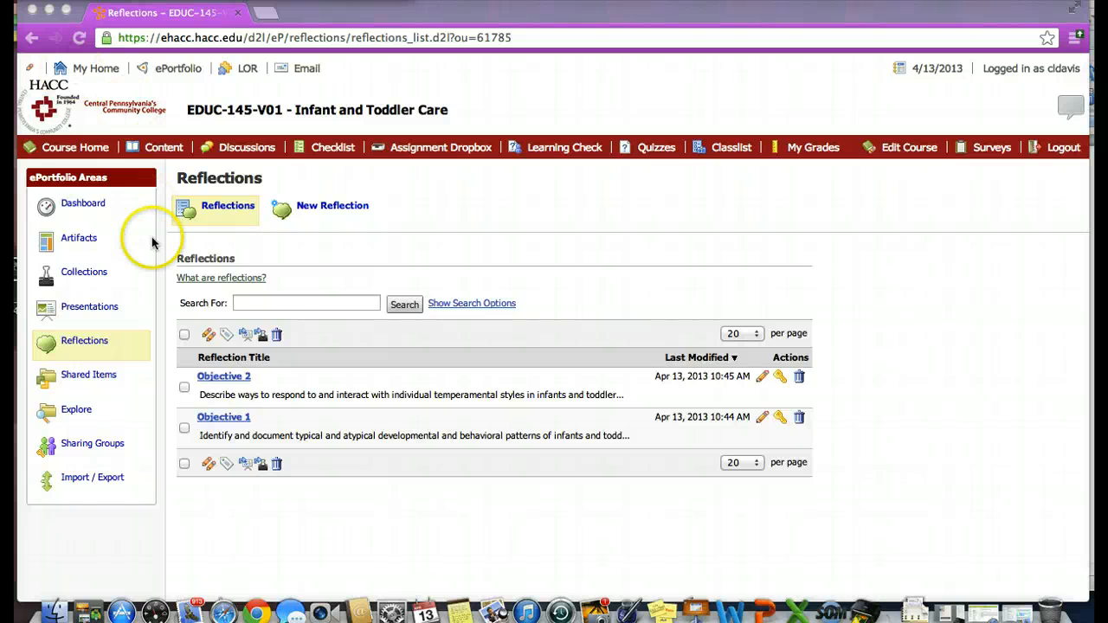
pyautogui.click(81, 242)
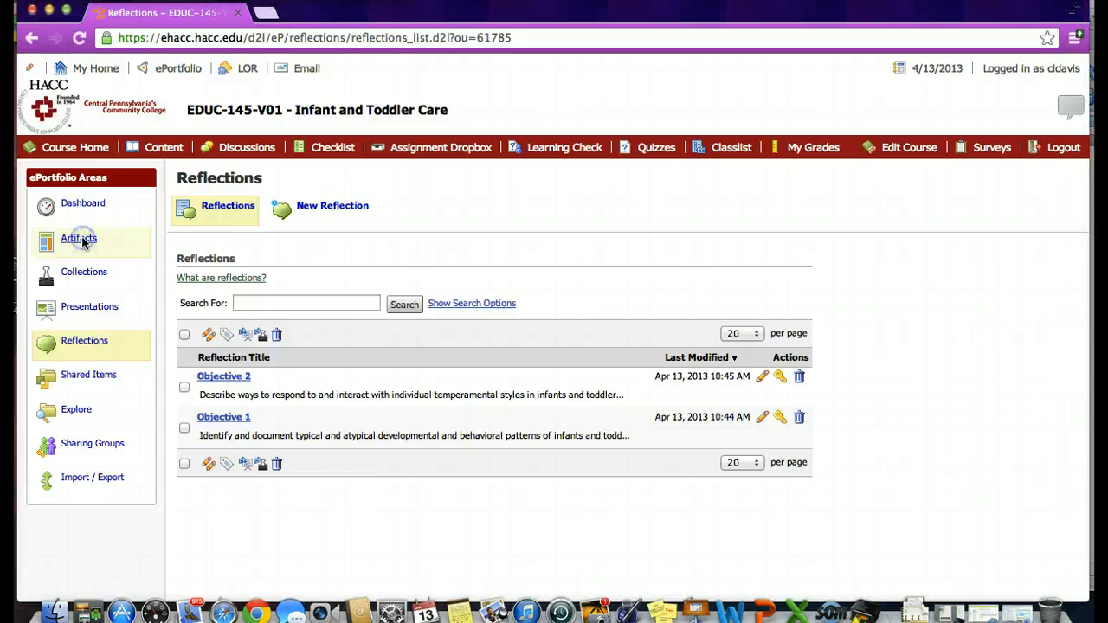
pyautogui.click(82, 242)
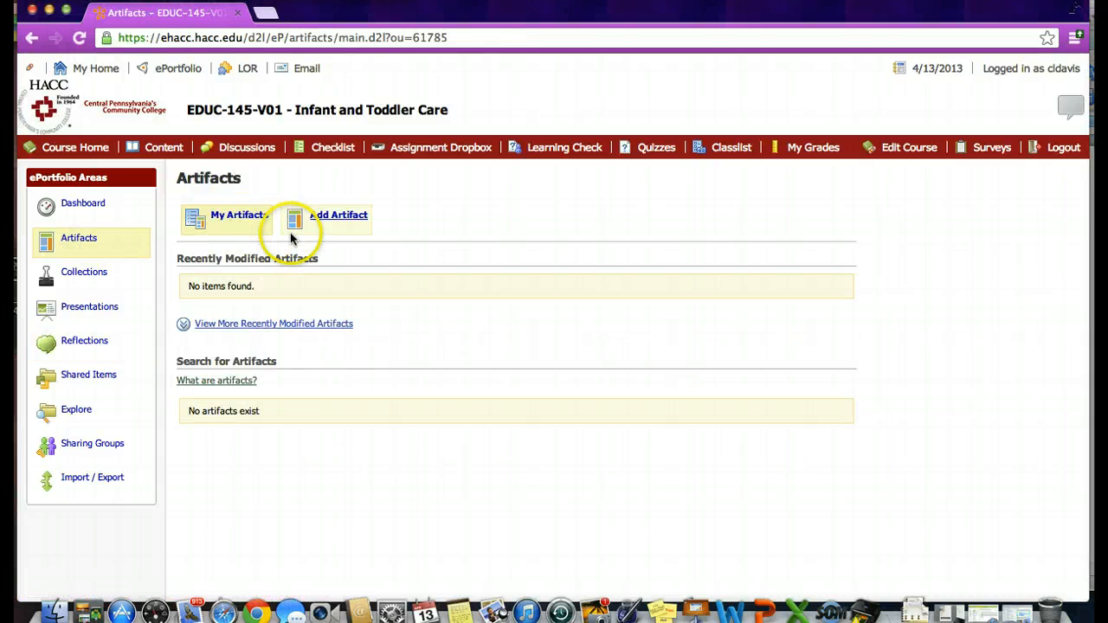
# Start a new artifact by file upload and upload Motor Assignment.pdf from the Major Assignments folder on the computer
pyautogui.click(344, 218)
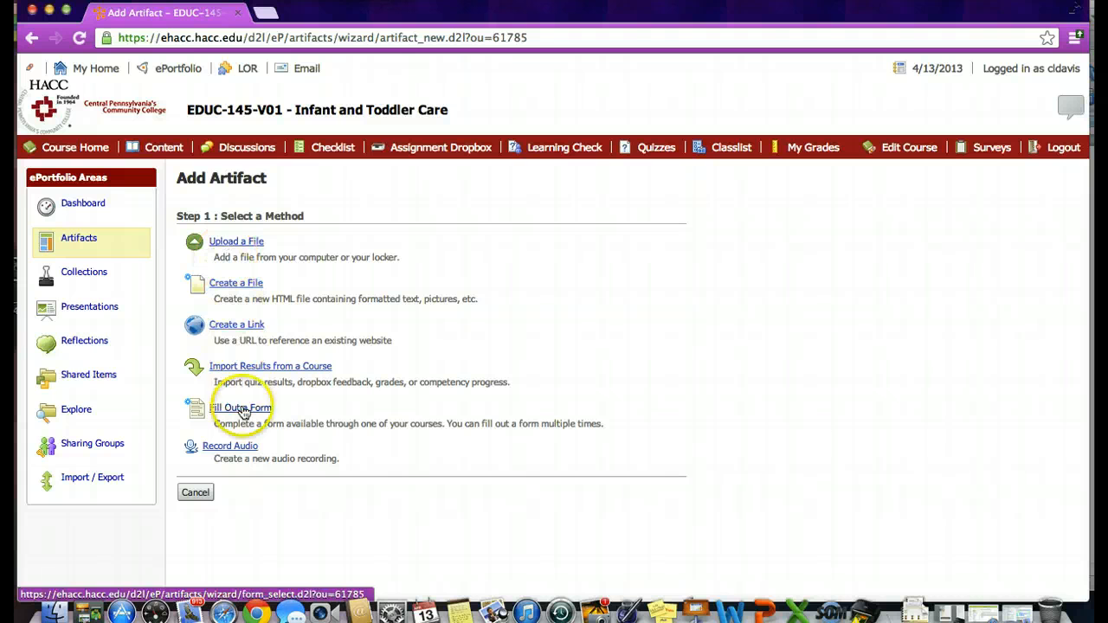
pyautogui.click(237, 242)
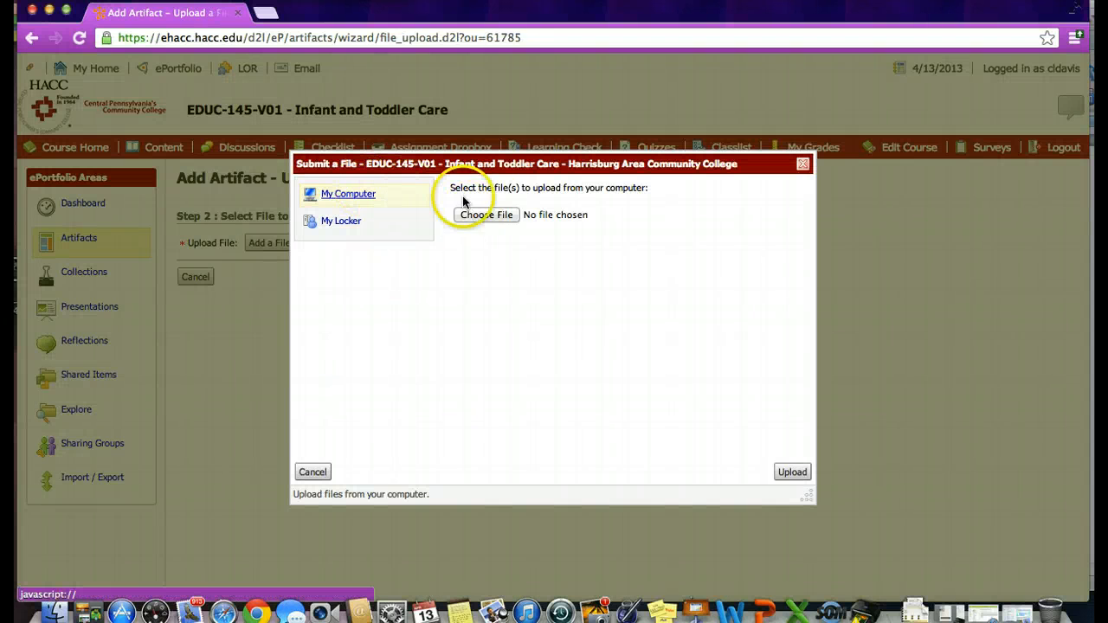
pyautogui.click(487, 215)
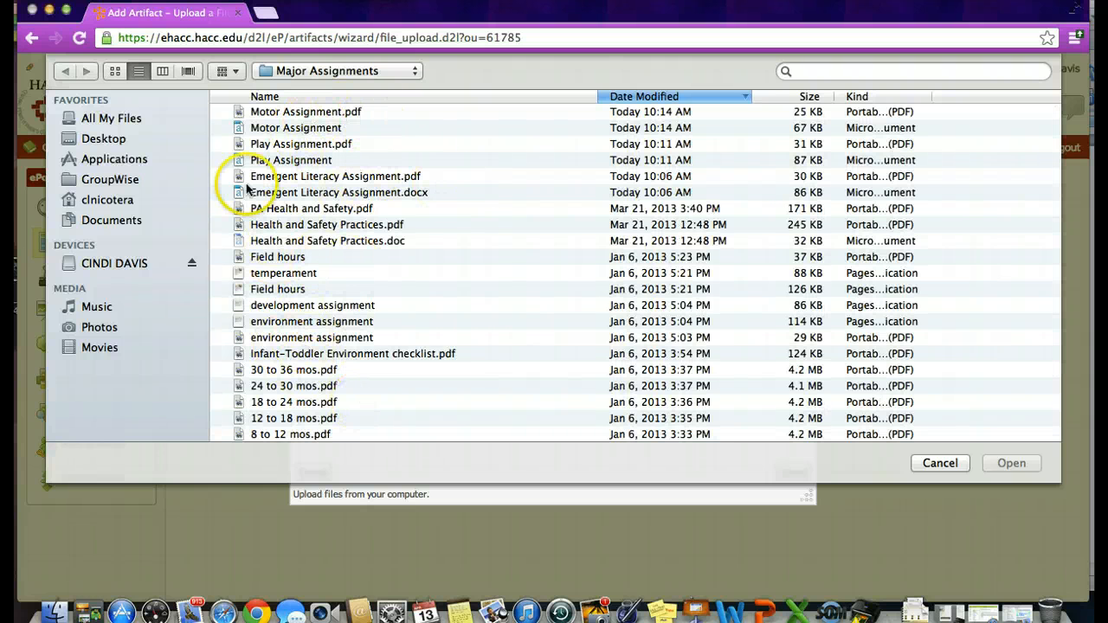
pyautogui.click(288, 112)
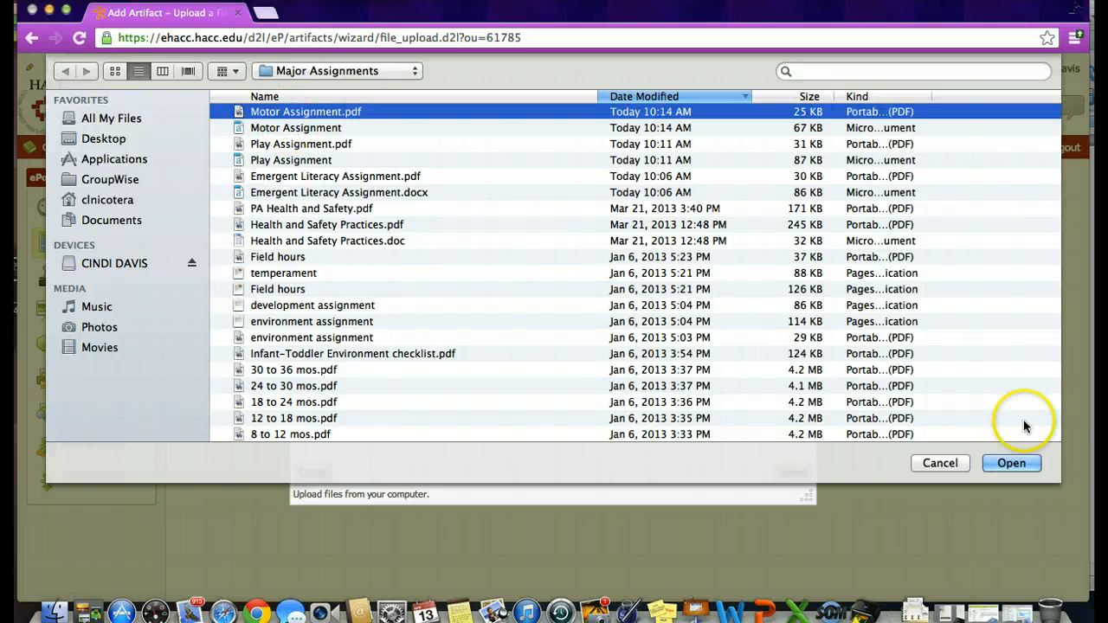
pyautogui.click(1010, 463)
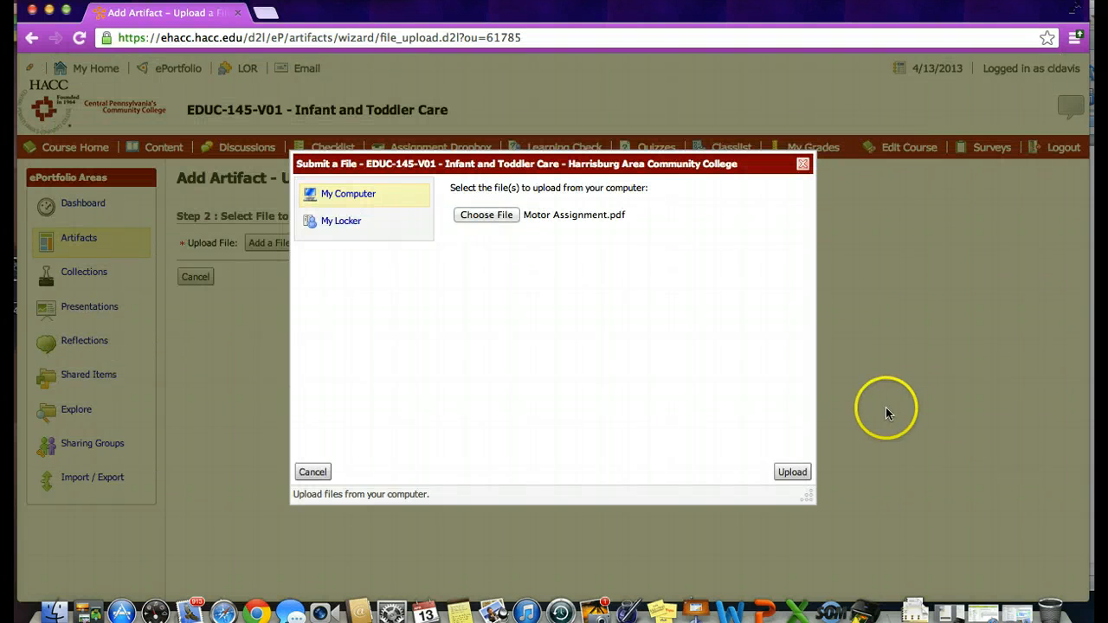
pyautogui.click(792, 471)
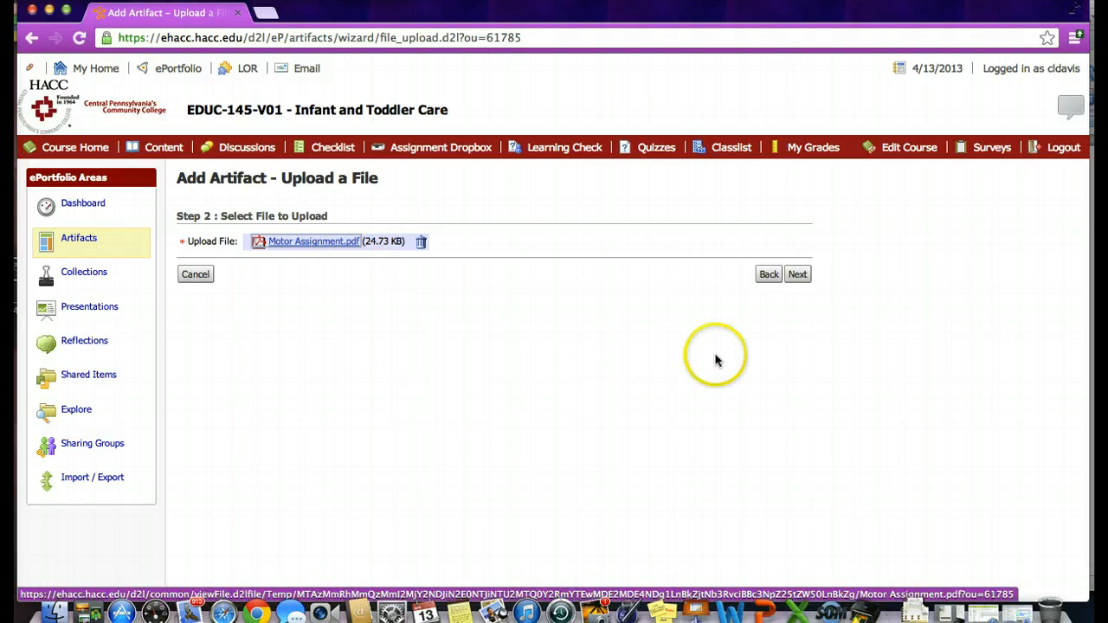
# Name the uploaded artifact "Objective 1" in its details and go back to the Artifacts area without adding it
pyautogui.click(797, 274)
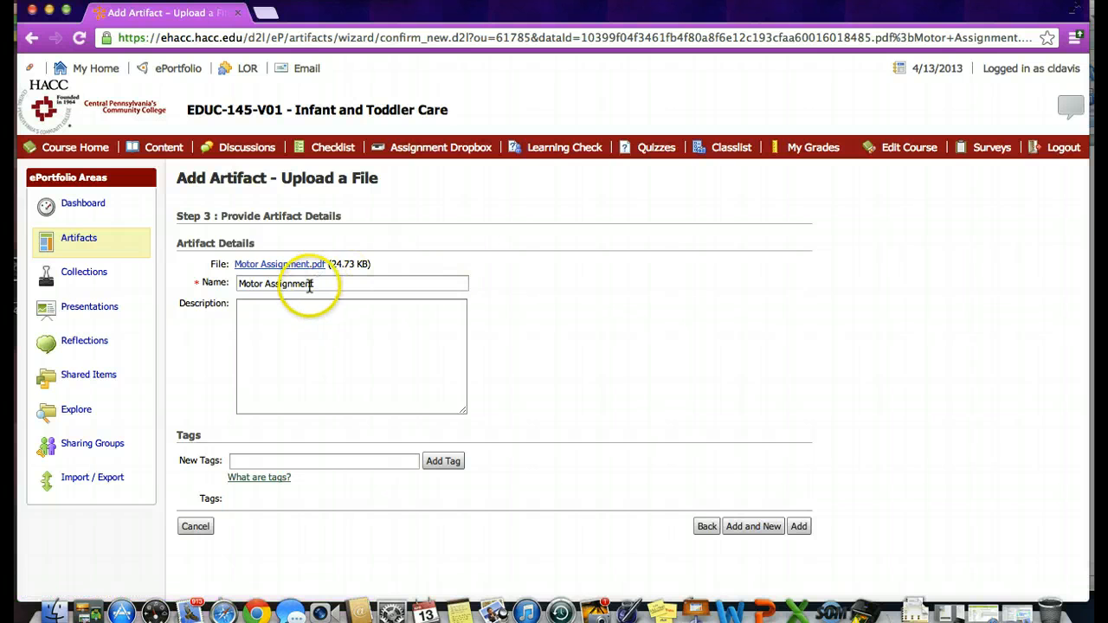
pyautogui.click(307, 284)
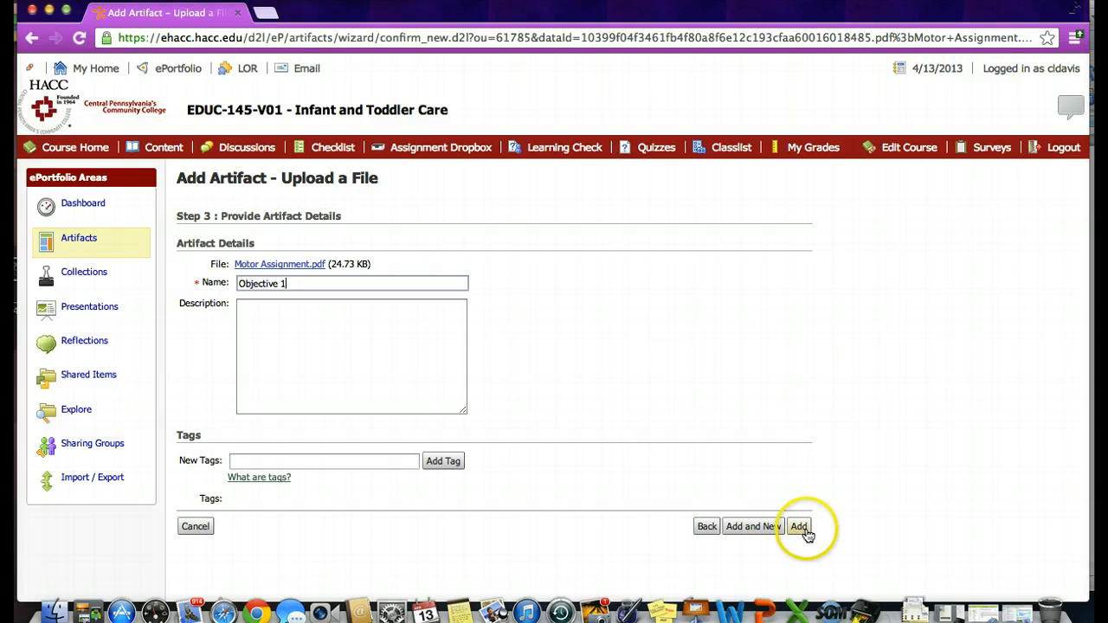
pyautogui.click(84, 242)
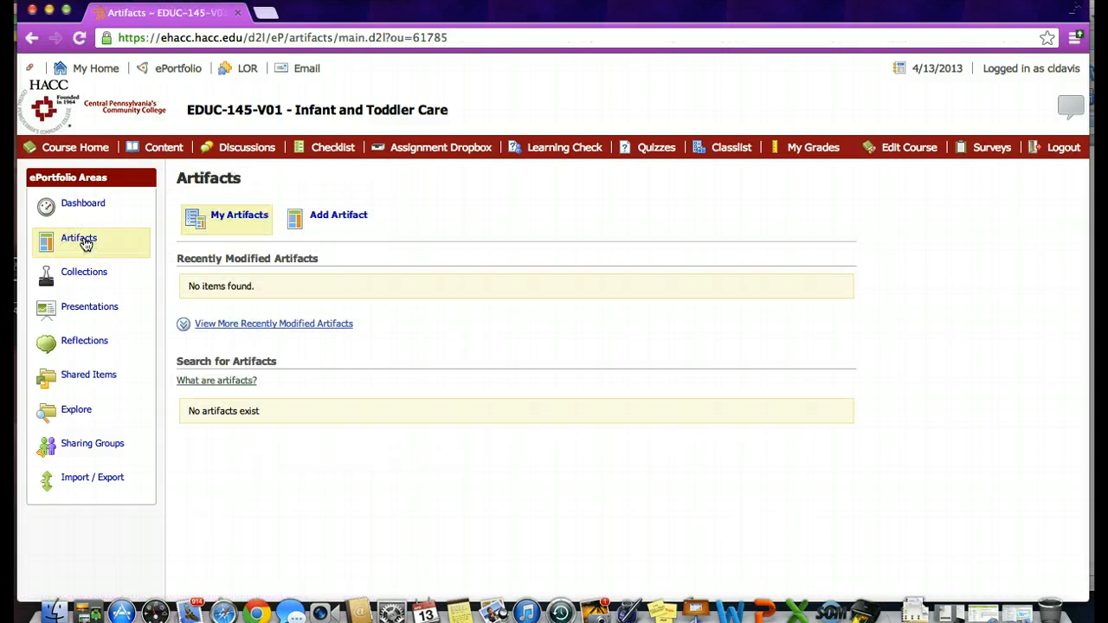
# Create a new collection named "Educ 145 Portfolio", save it and open it from the collections list
pyautogui.click(321, 215)
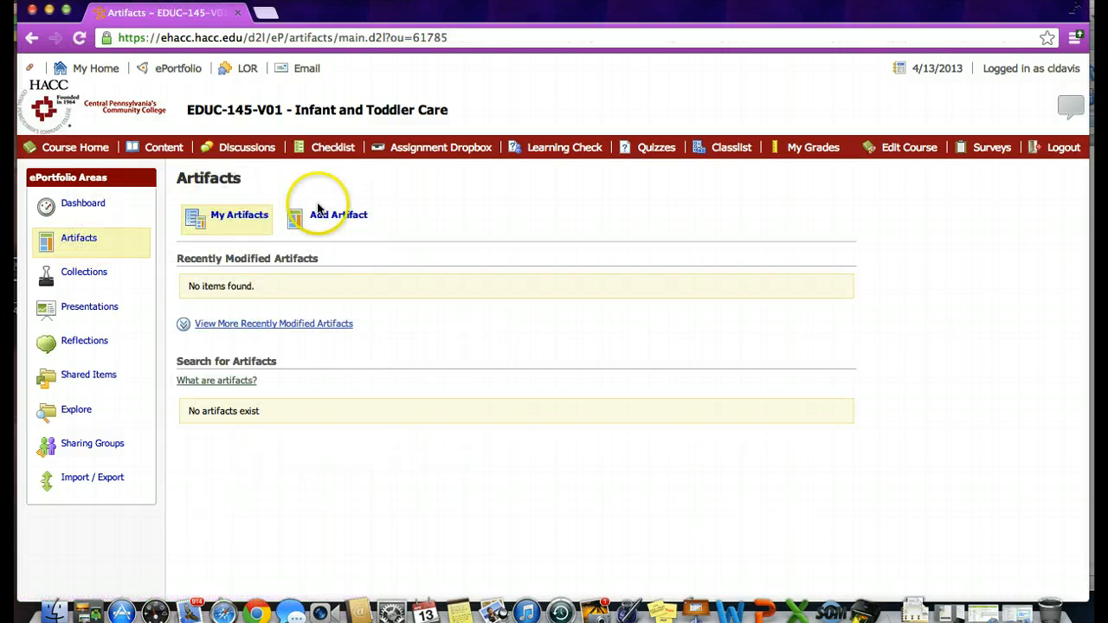
pyautogui.click(92, 276)
pyautogui.click(339, 212)
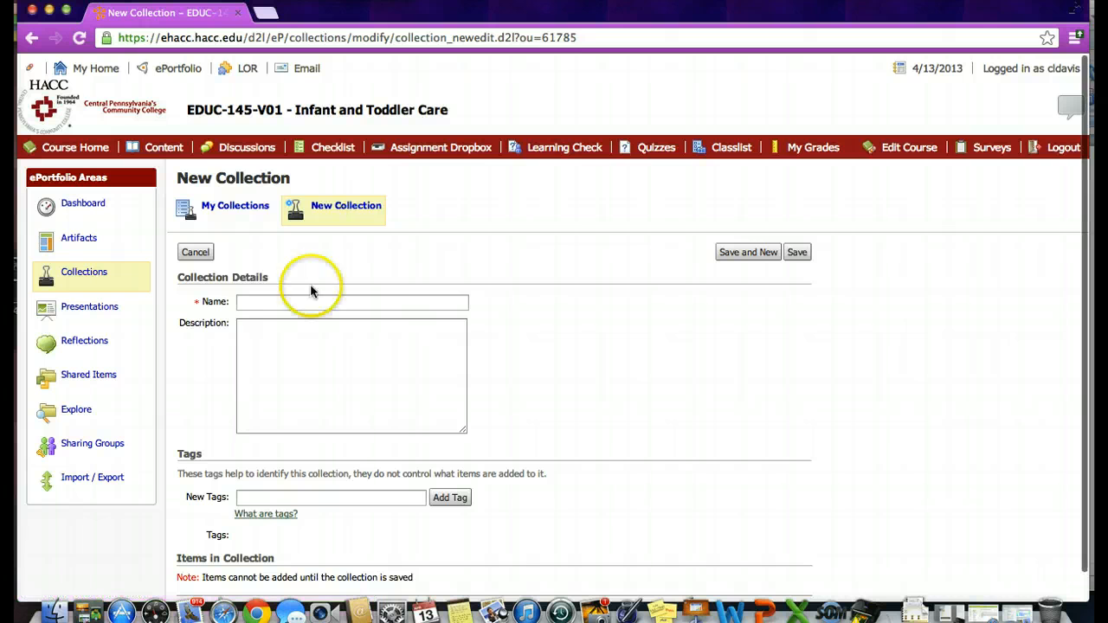
pyautogui.click(263, 301)
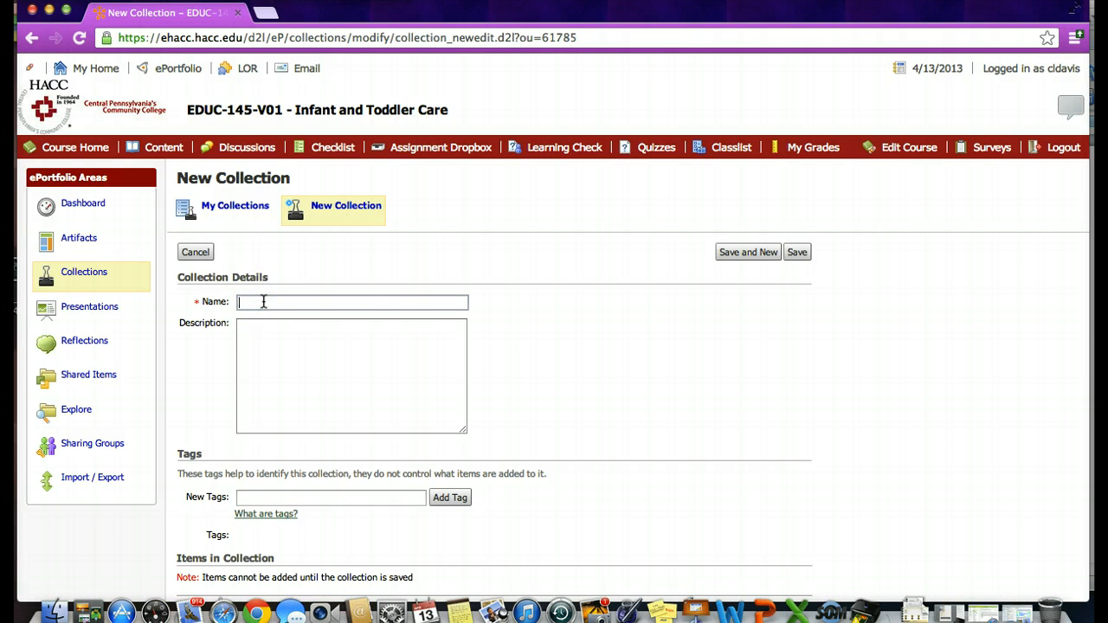
pyautogui.write('O')
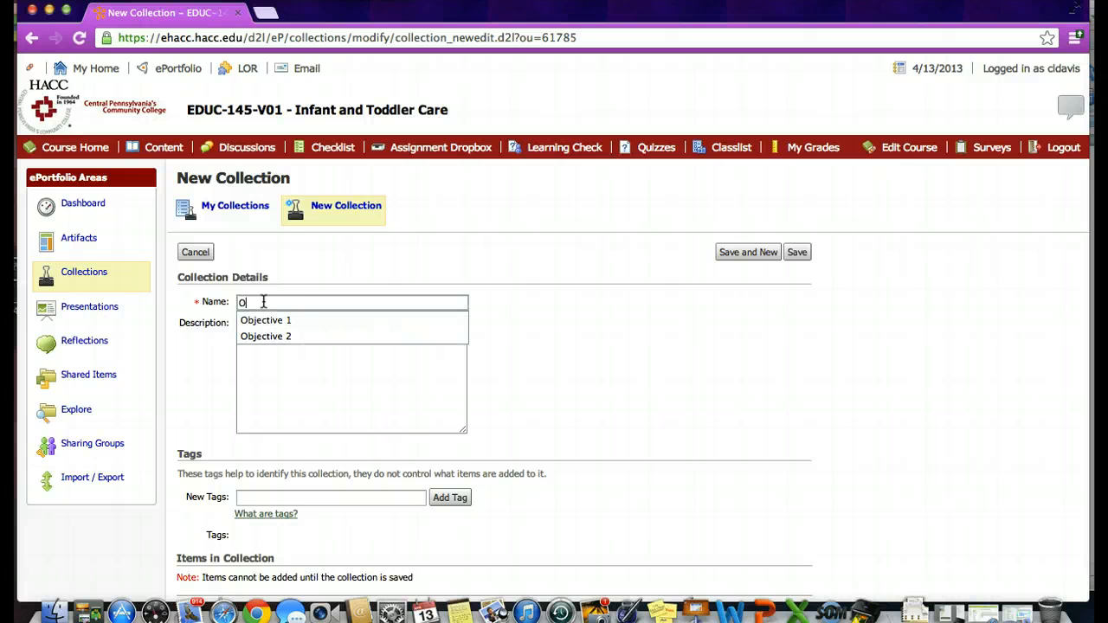
pyautogui.press('BackSpace')
pyautogui.press('BackSpace')
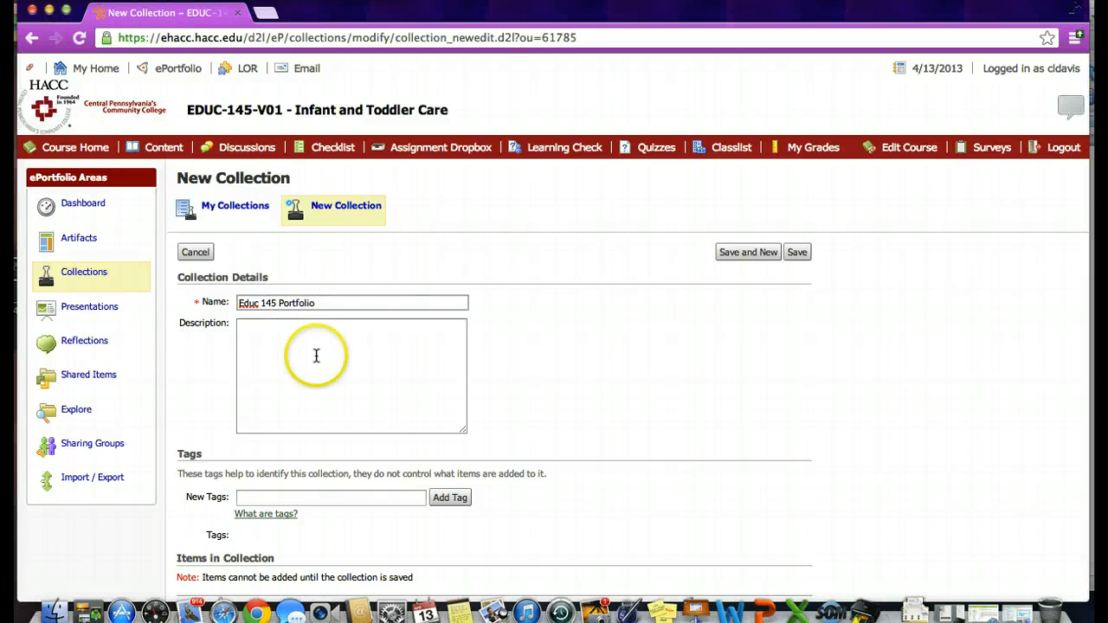
pyautogui.click(798, 252)
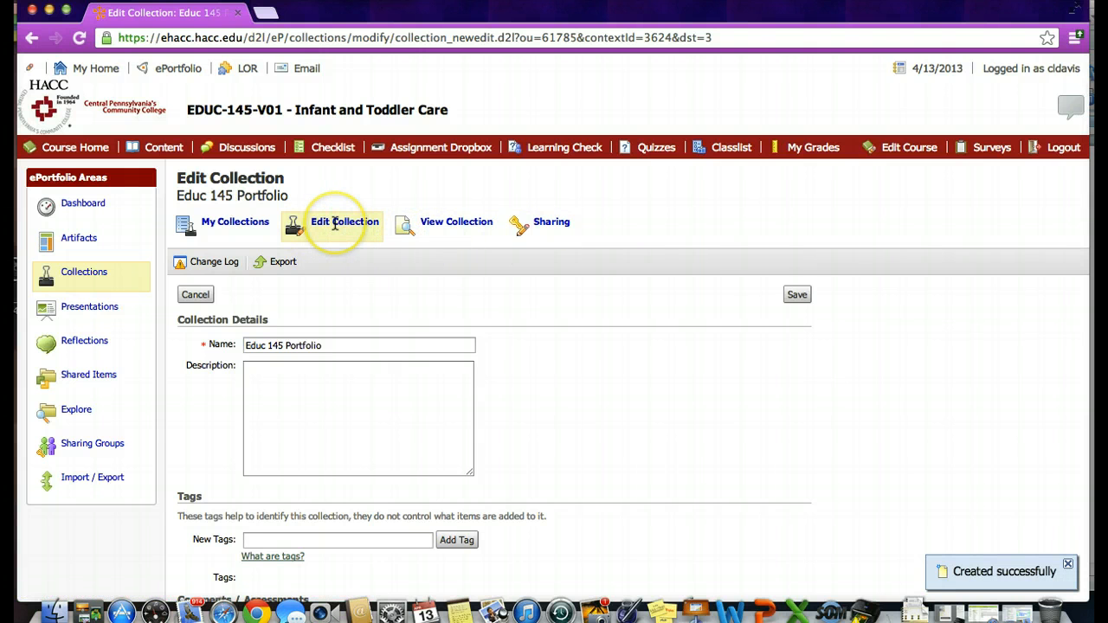
pyautogui.click(234, 225)
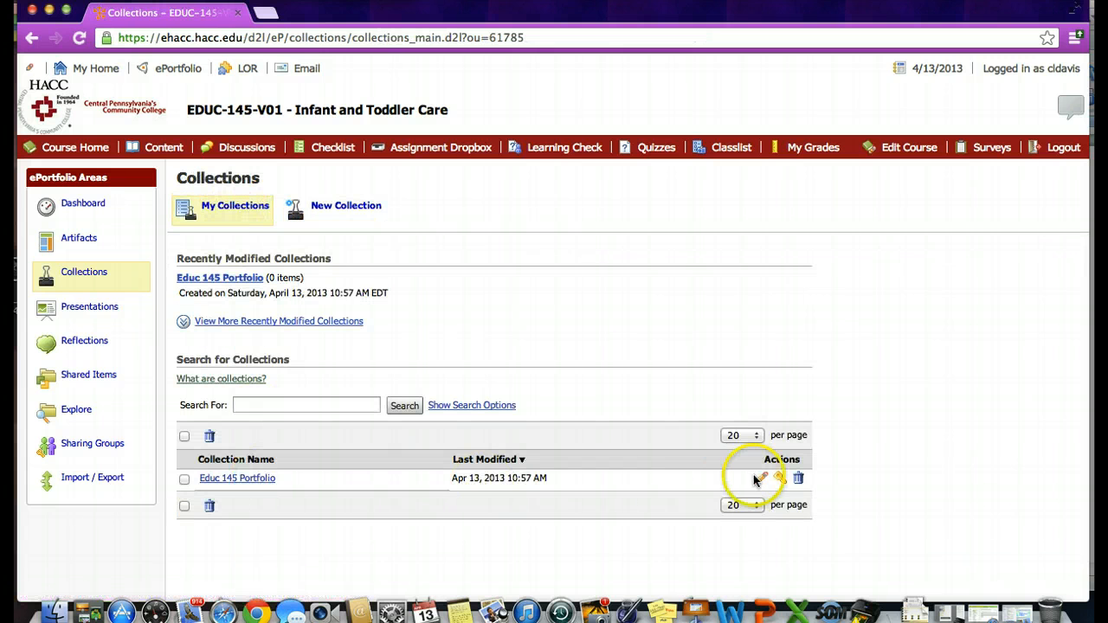
pyautogui.click(257, 480)
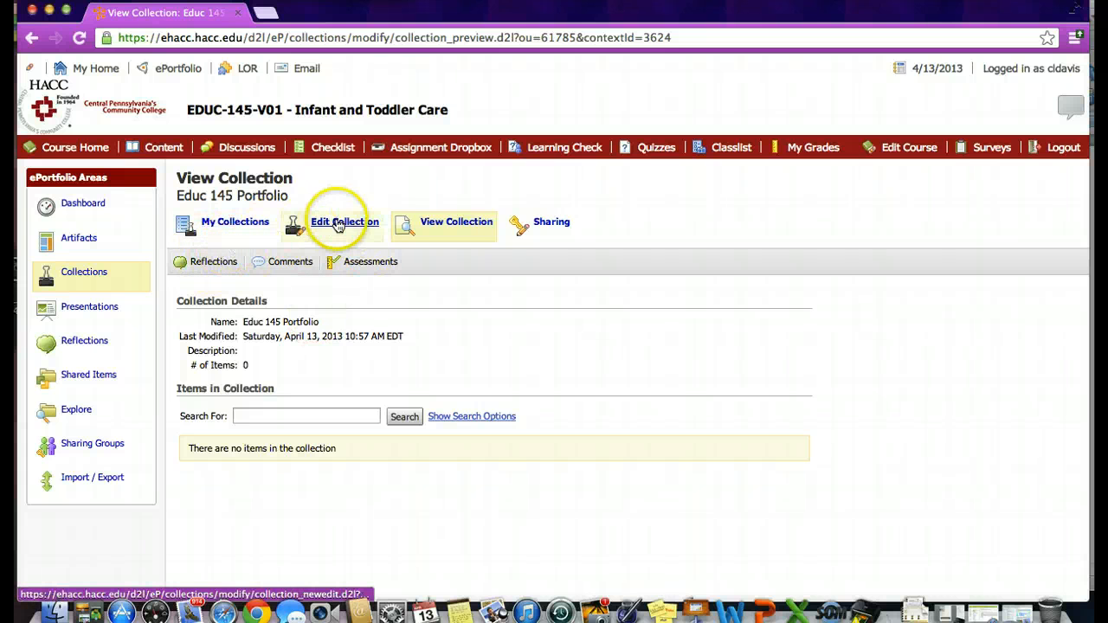
pyautogui.click(221, 261)
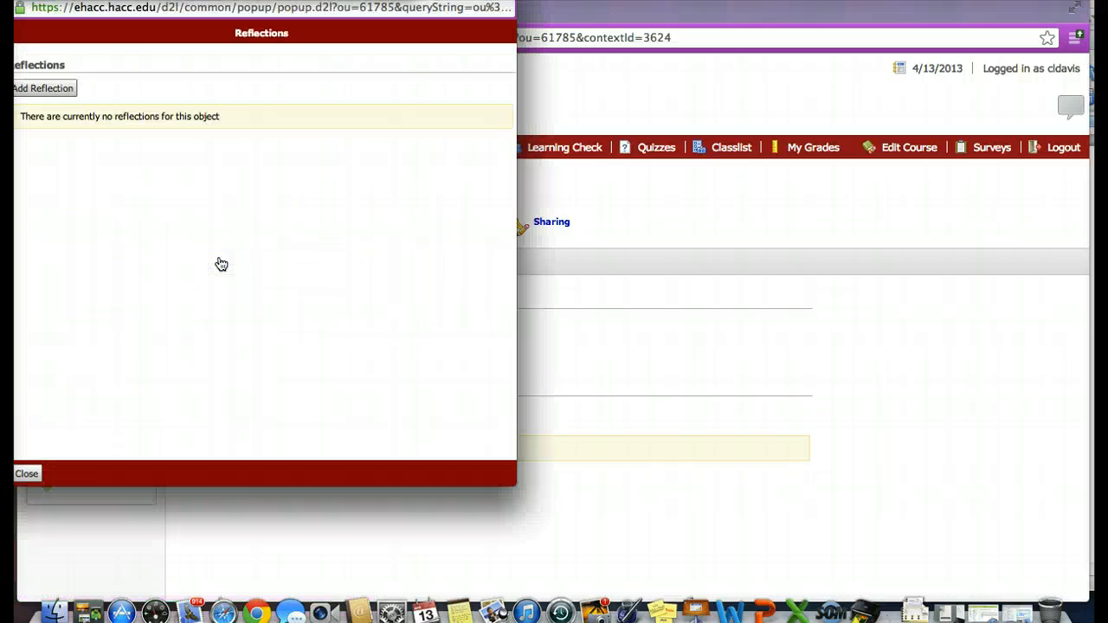
pyautogui.click(65, 93)
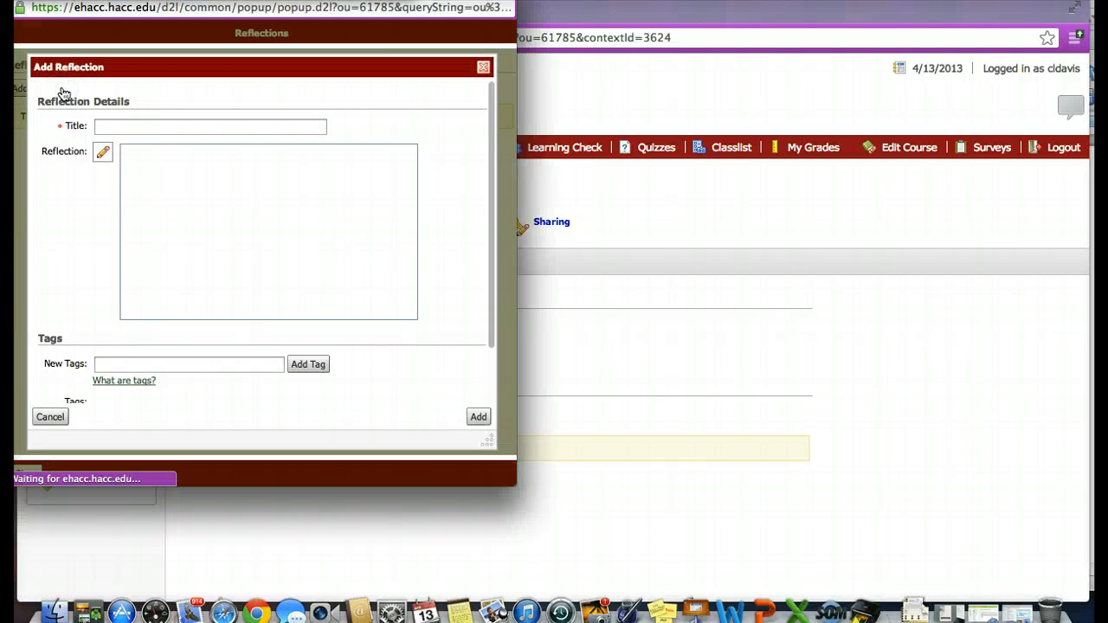
pyautogui.click(483, 70)
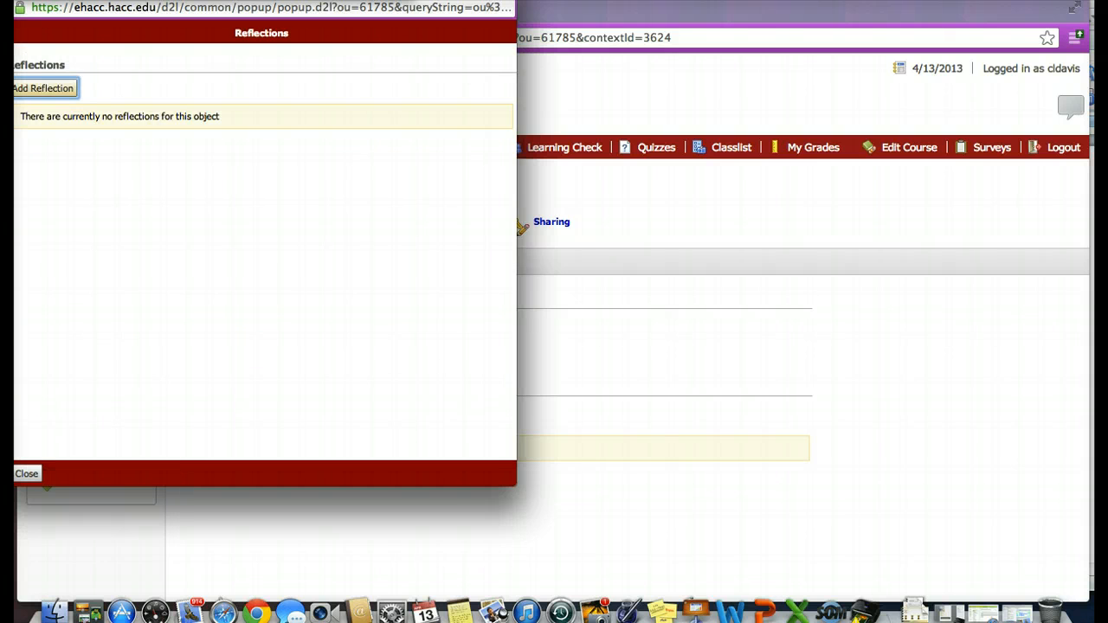
pyautogui.moveTo(512, 67); pyautogui.dragTo(623, 115)
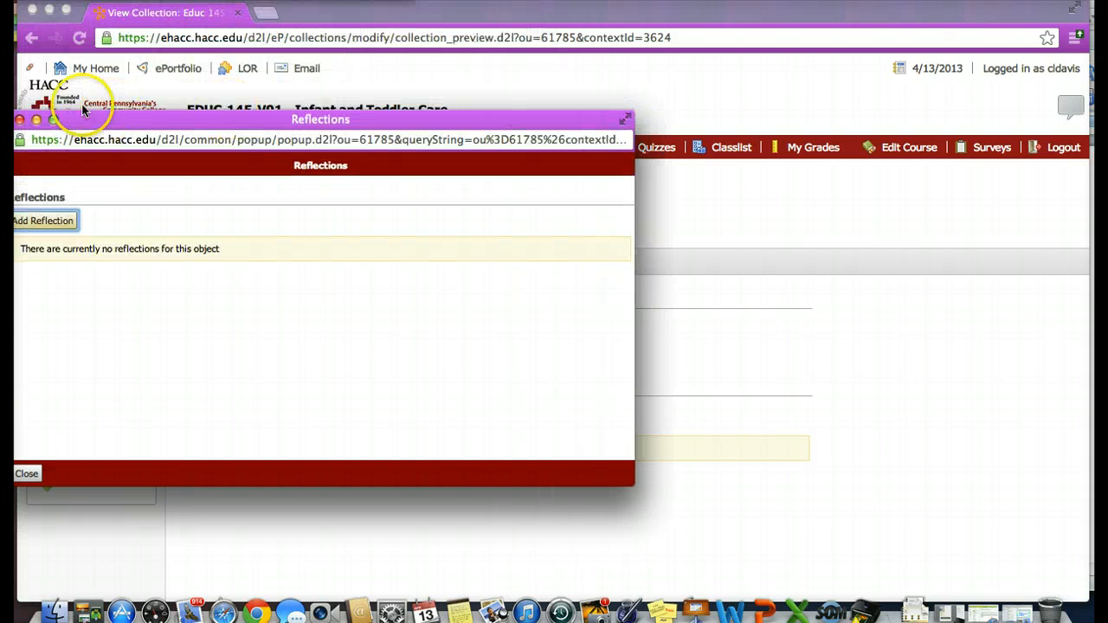
pyautogui.click(19, 119)
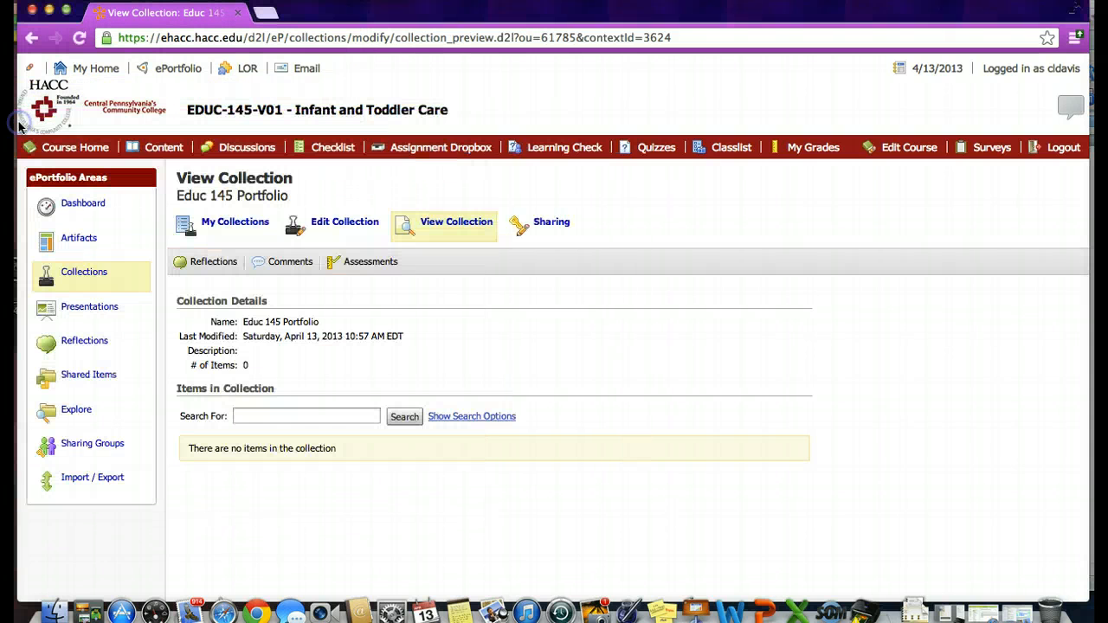
# Edit the Educ 145 Portfolio collection to add the Objective 1 reflection as an item, and save the collection
pyautogui.click(343, 228)
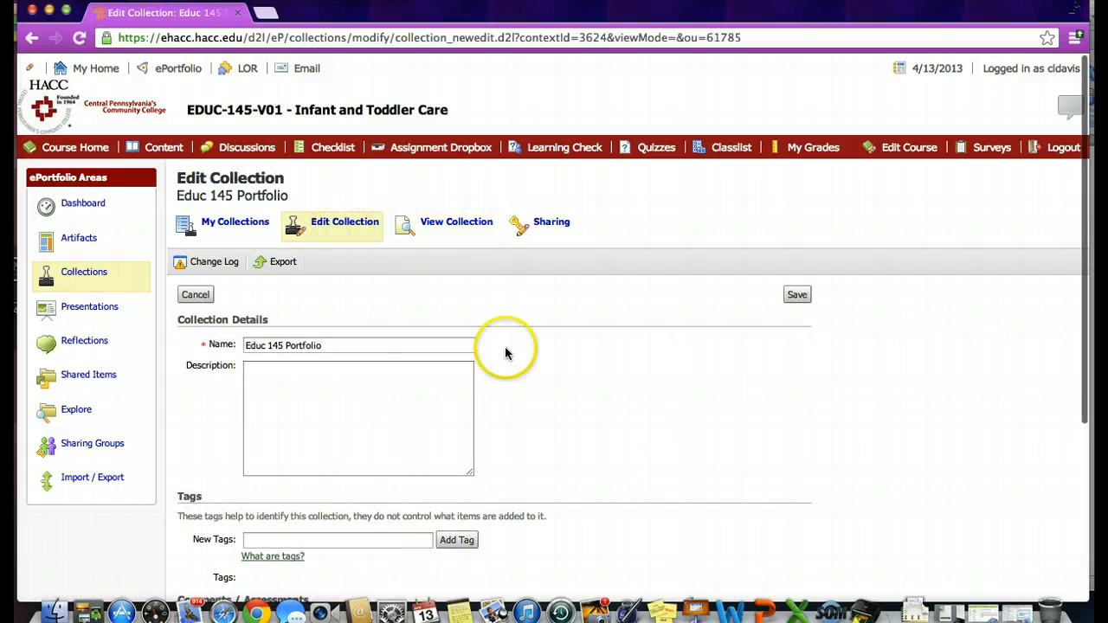
pyautogui.scroll(-5, 549, 401)
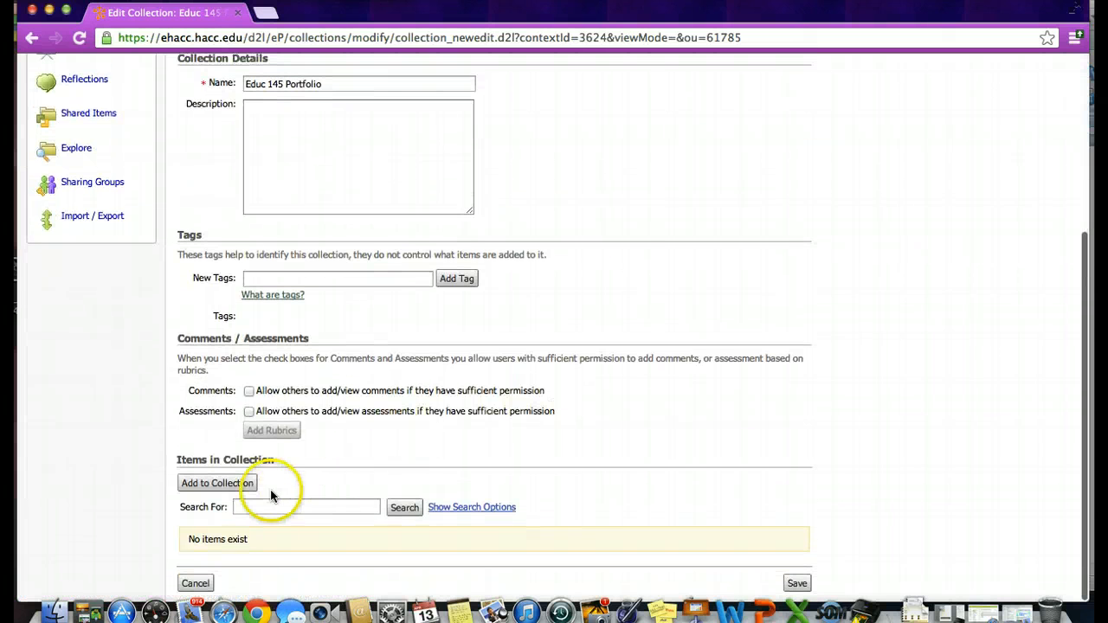
pyautogui.click(246, 484)
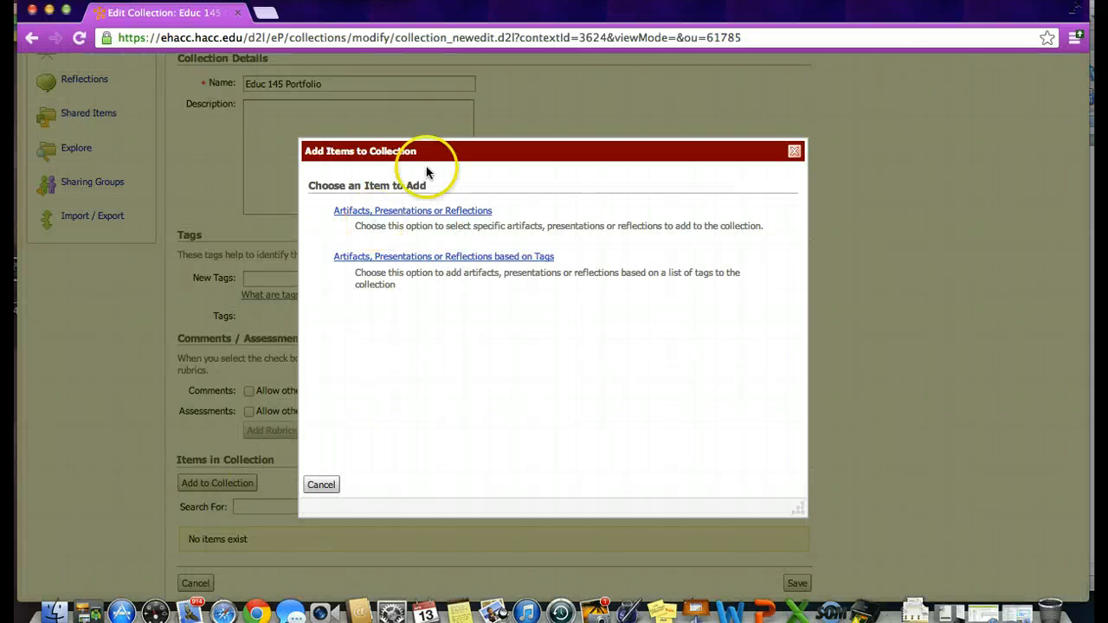
pyautogui.click(427, 213)
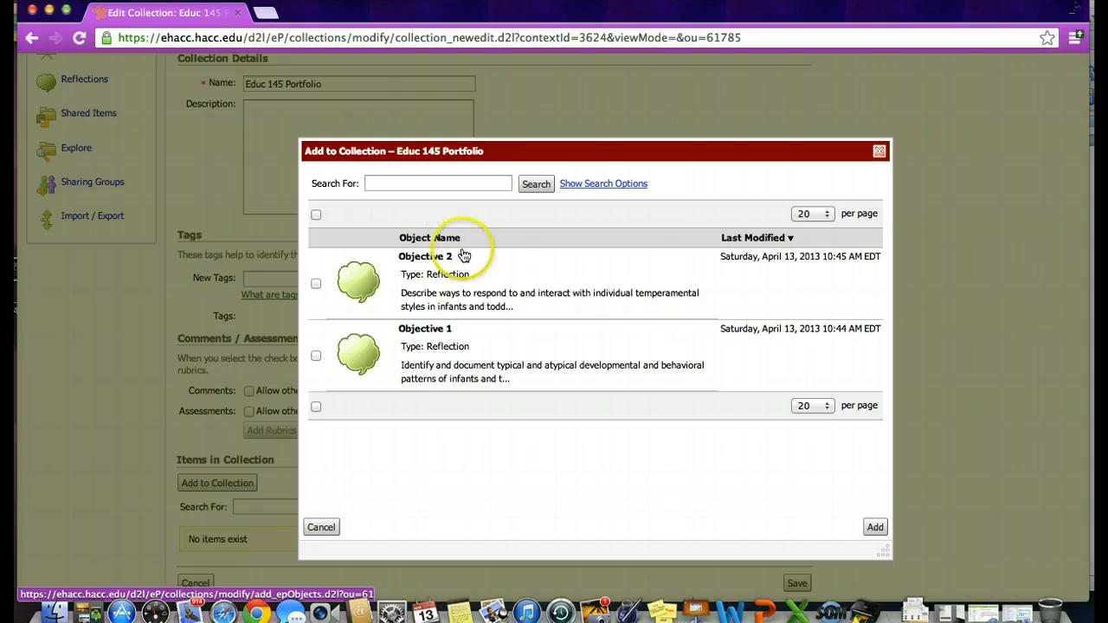
pyautogui.click(315, 355)
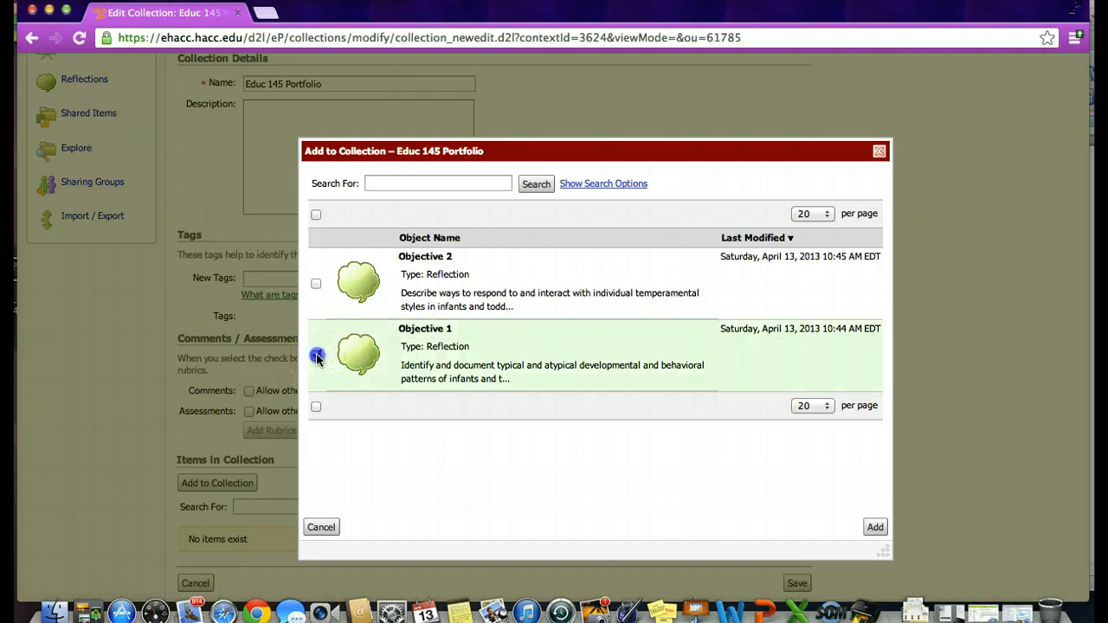
pyautogui.click(874, 524)
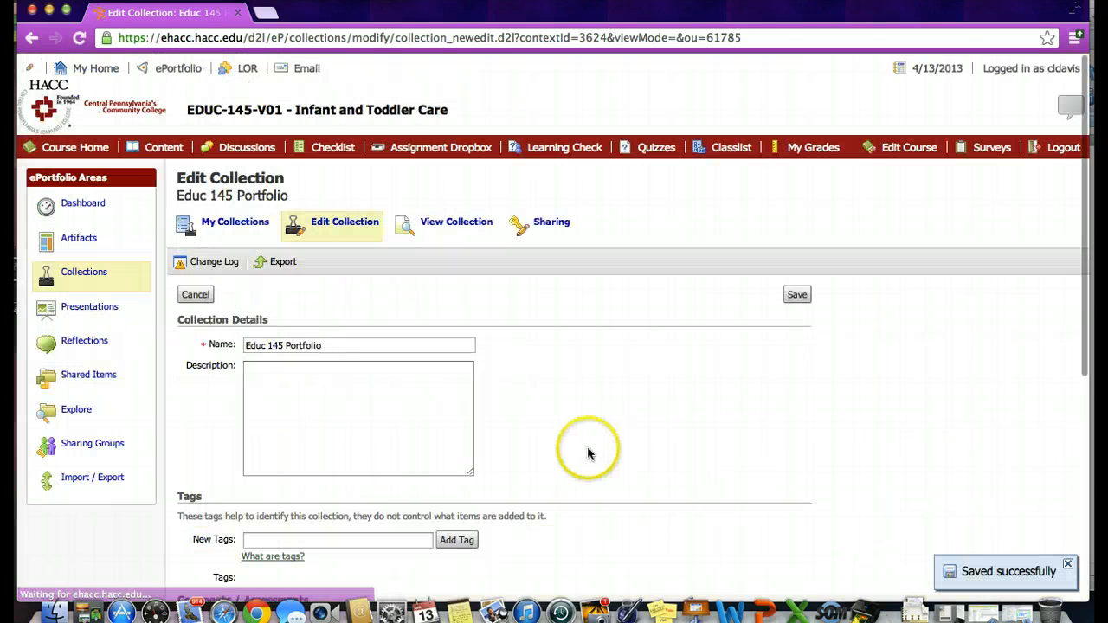
pyautogui.click(797, 295)
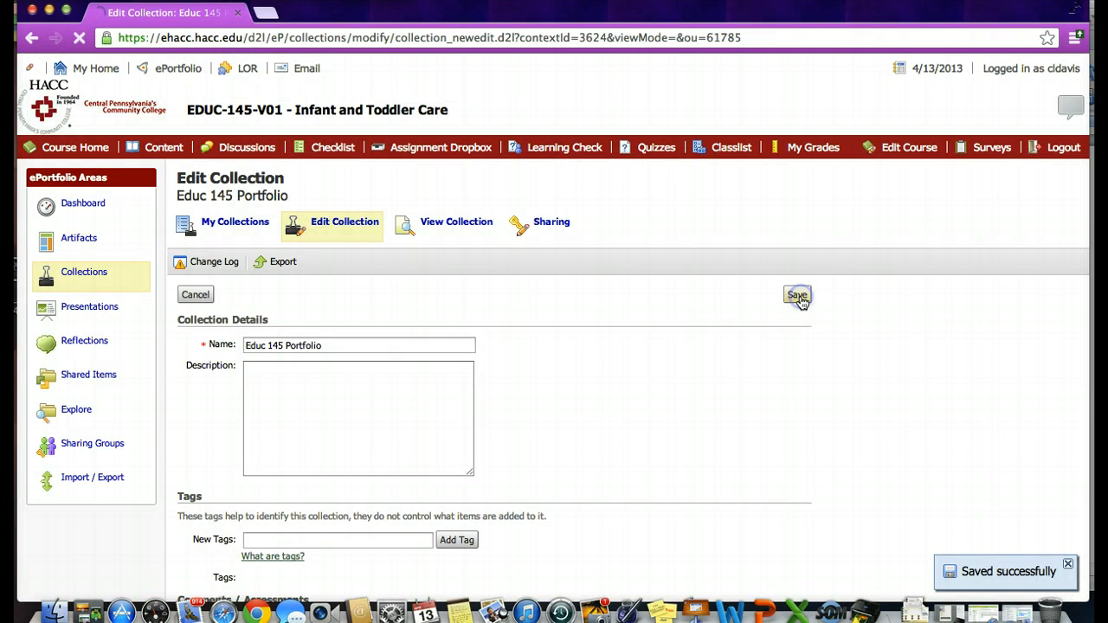
# Reopen the Educ 145 Portfolio collection from the collections list and review its details and items
pyautogui.click(240, 223)
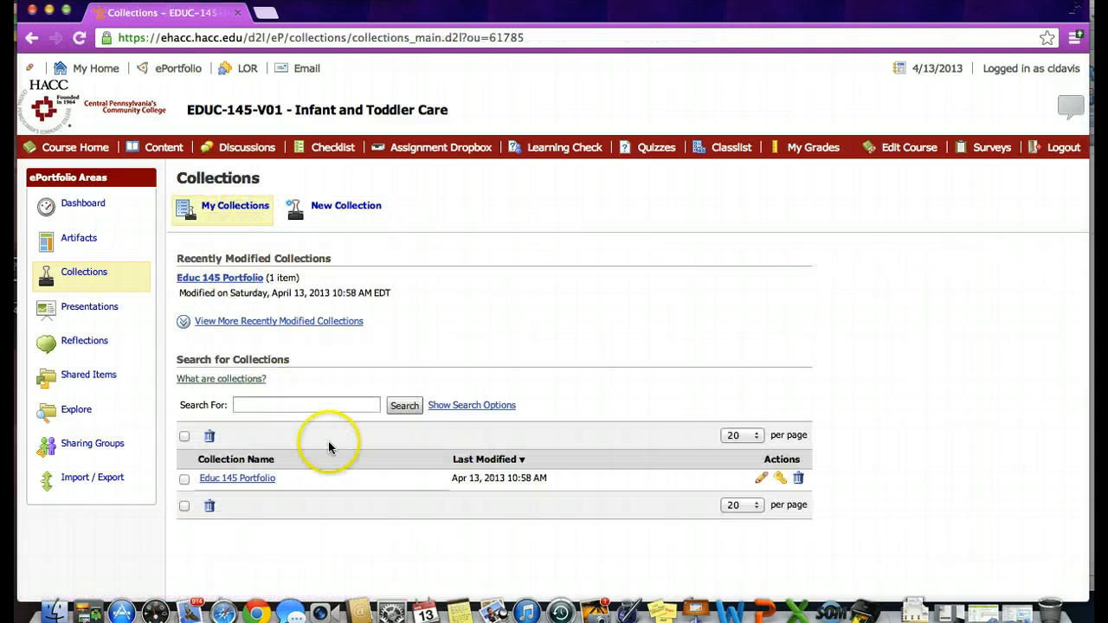
pyautogui.click(254, 480)
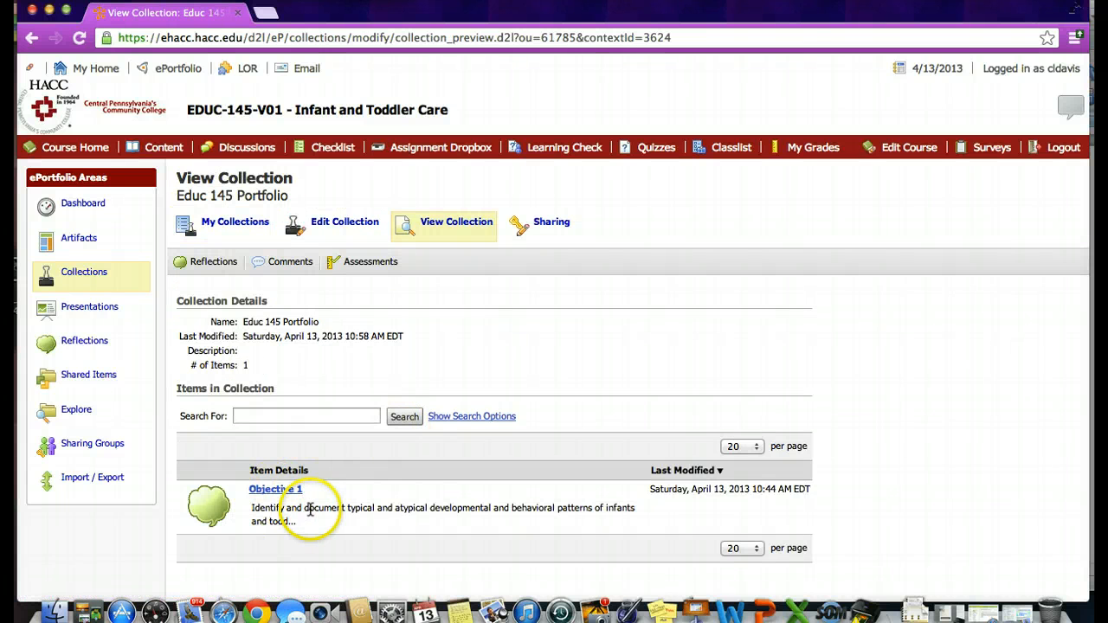
pyautogui.scroll(-1, 337, 485)
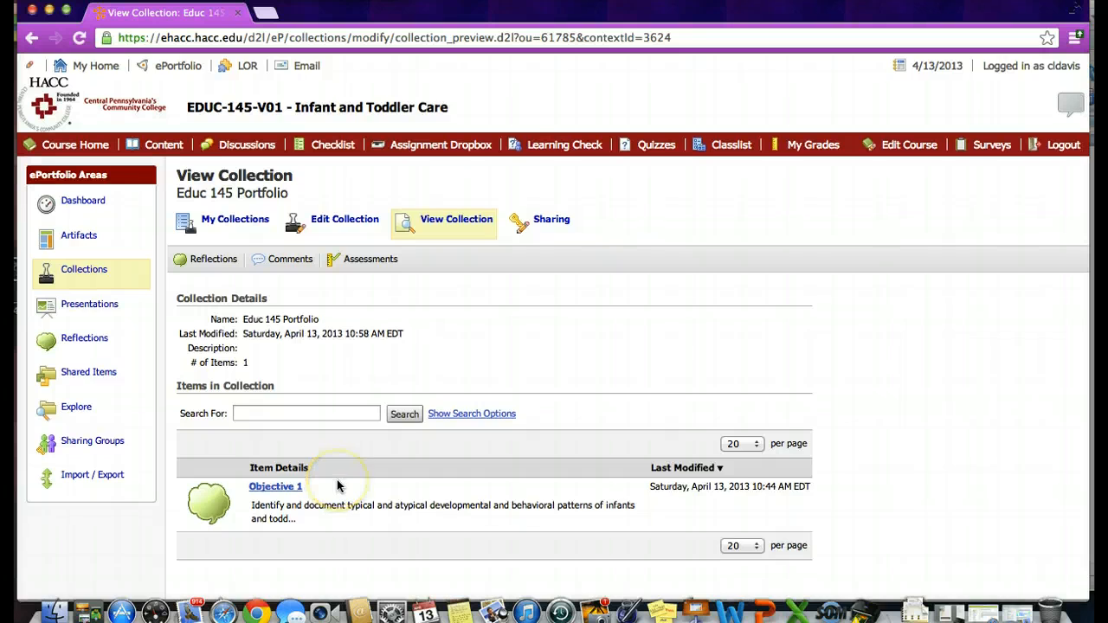
pyautogui.scroll(-2, 337, 485)
pyautogui.scroll(2, 336, 485)
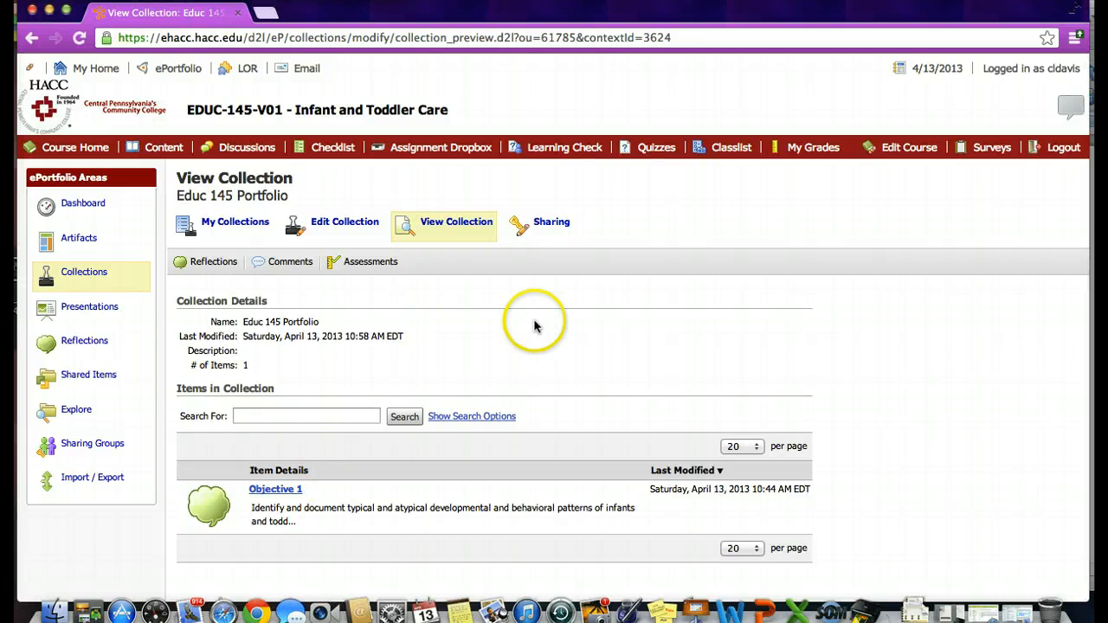
# Open the collection's sharing settings and remove the listed person from the sharing list
pyautogui.click(555, 223)
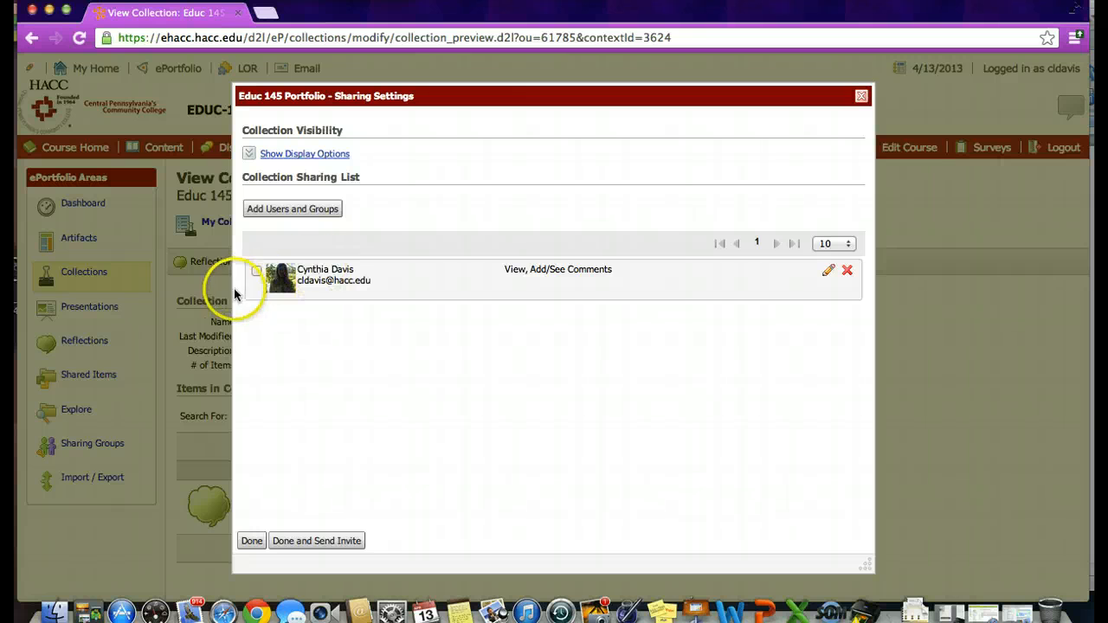
pyautogui.click(256, 272)
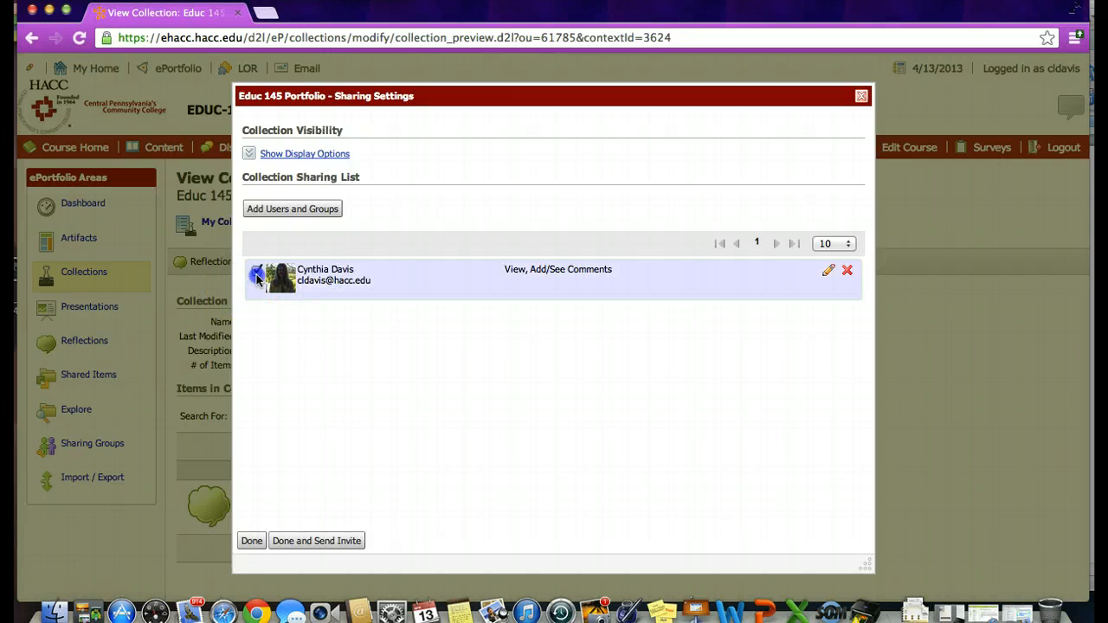
pyautogui.click(847, 275)
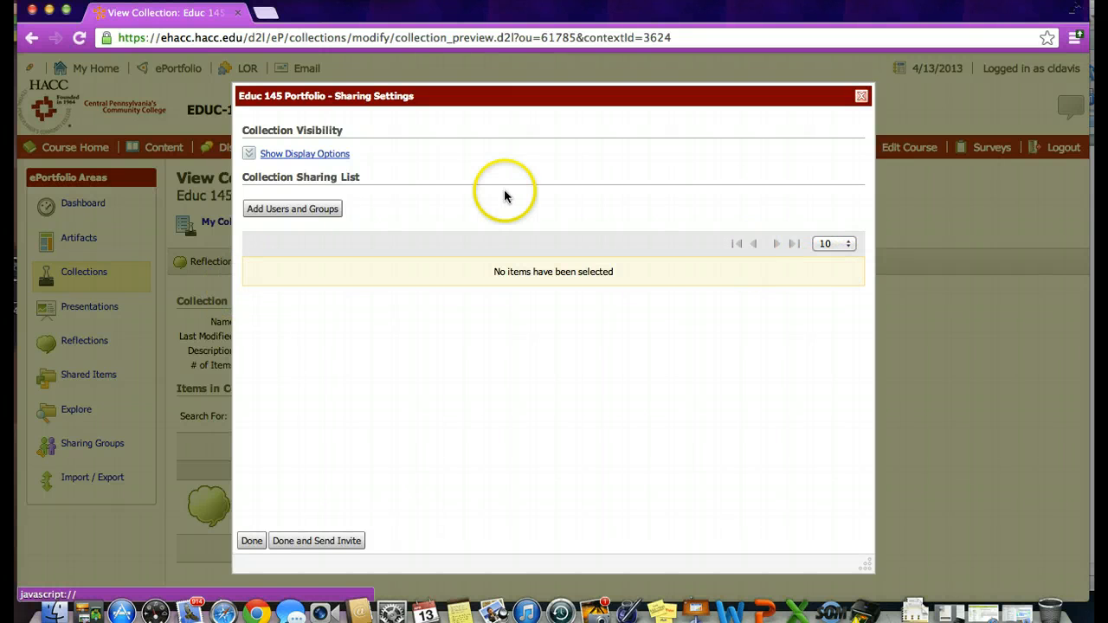
# Search the users by the removed person's first name and add them back to the sharing list with permission to see and add comments
pyautogui.click(312, 208)
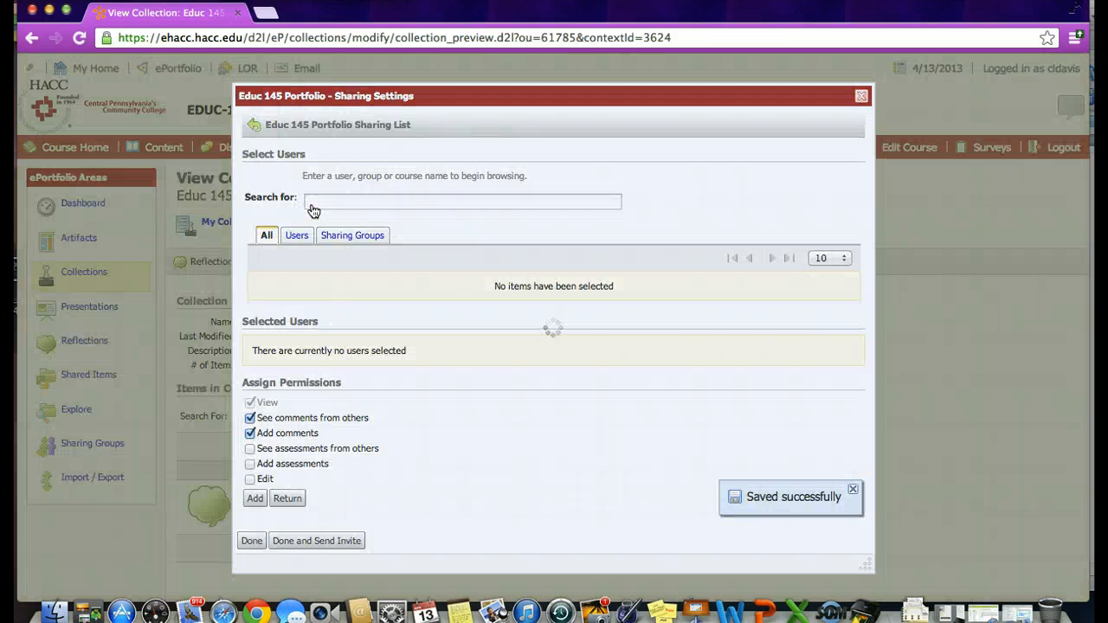
pyautogui.click(307, 232)
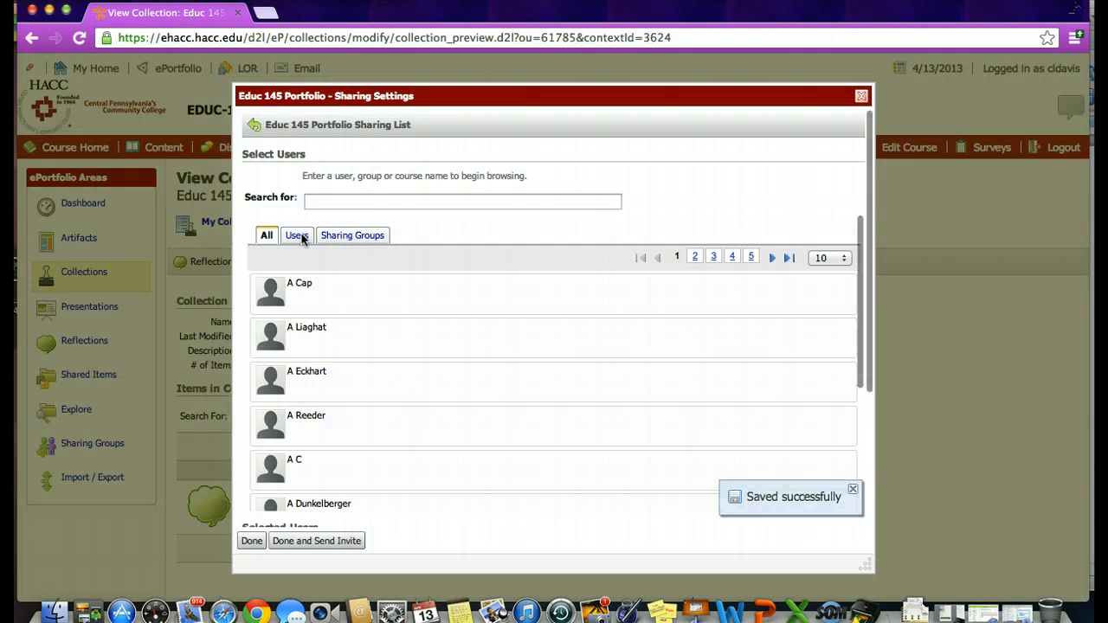
pyautogui.click(360, 199)
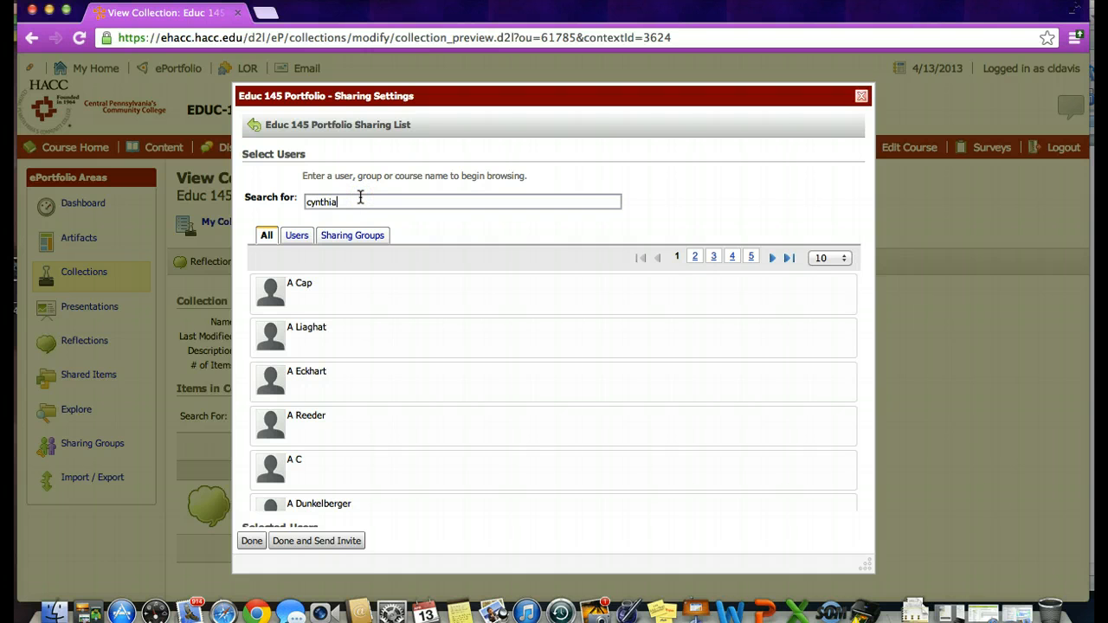
pyautogui.press('Return')
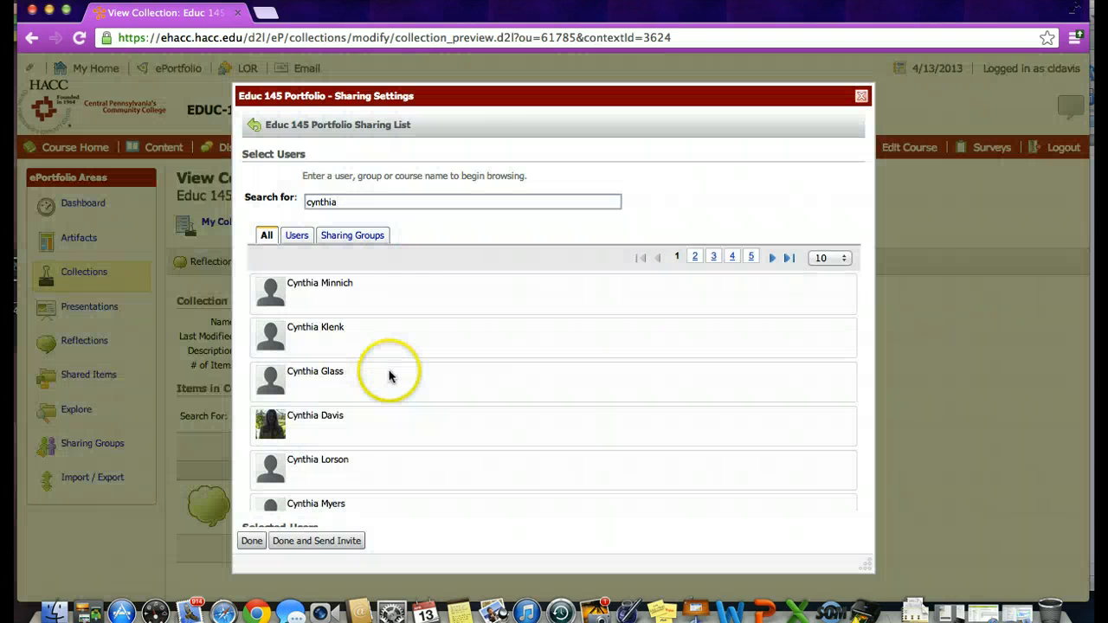
pyautogui.click(366, 425)
pyautogui.scroll(-5, 368, 427)
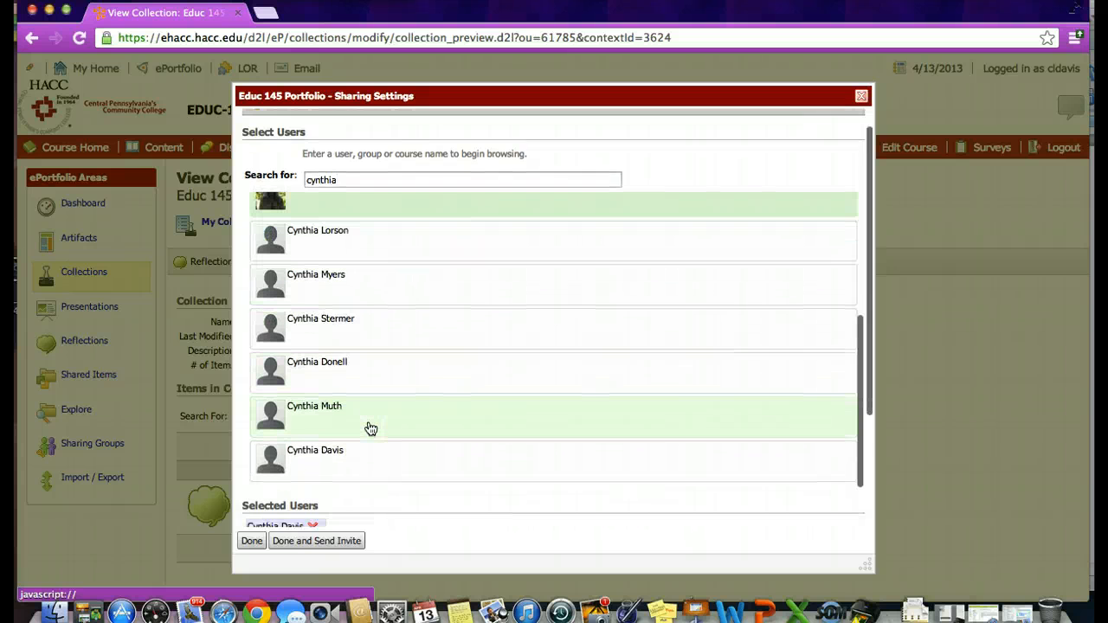
pyautogui.scroll(-3, 370, 428)
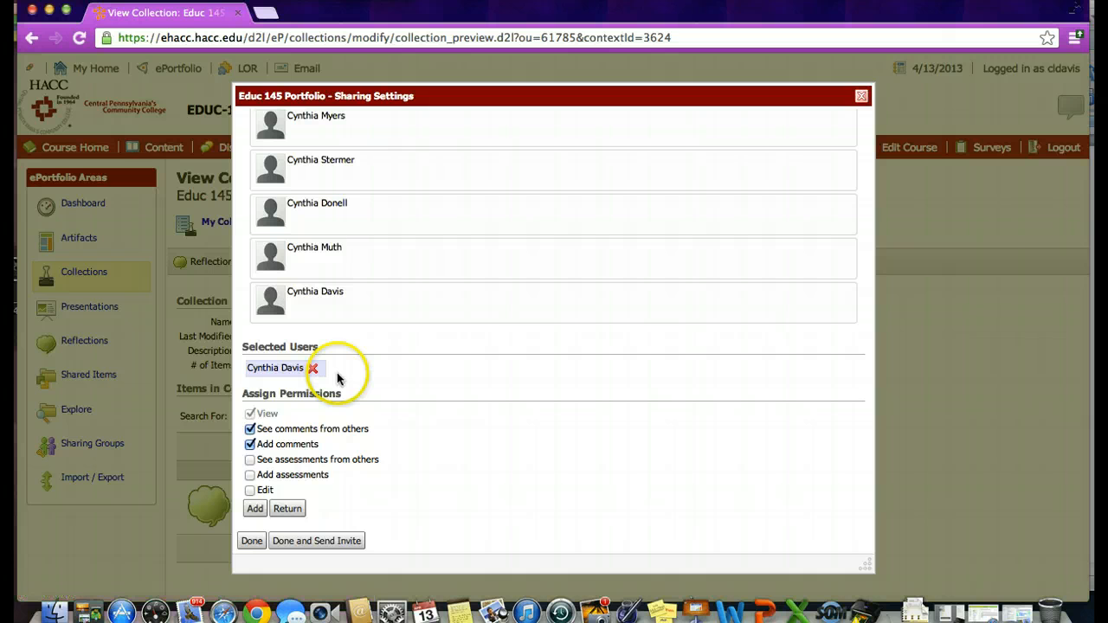
pyautogui.click(254, 510)
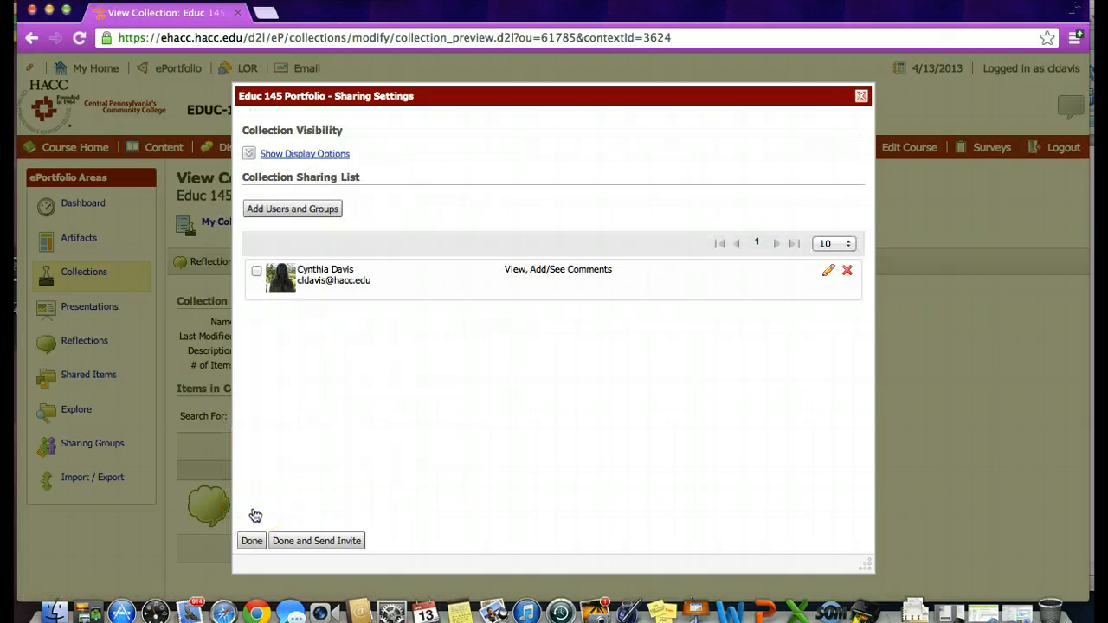
# Finish sharing by sending the selected users an invite with the subject "Educ 145 Portfolio", an empty message and a copy to oneself
pyautogui.click(297, 542)
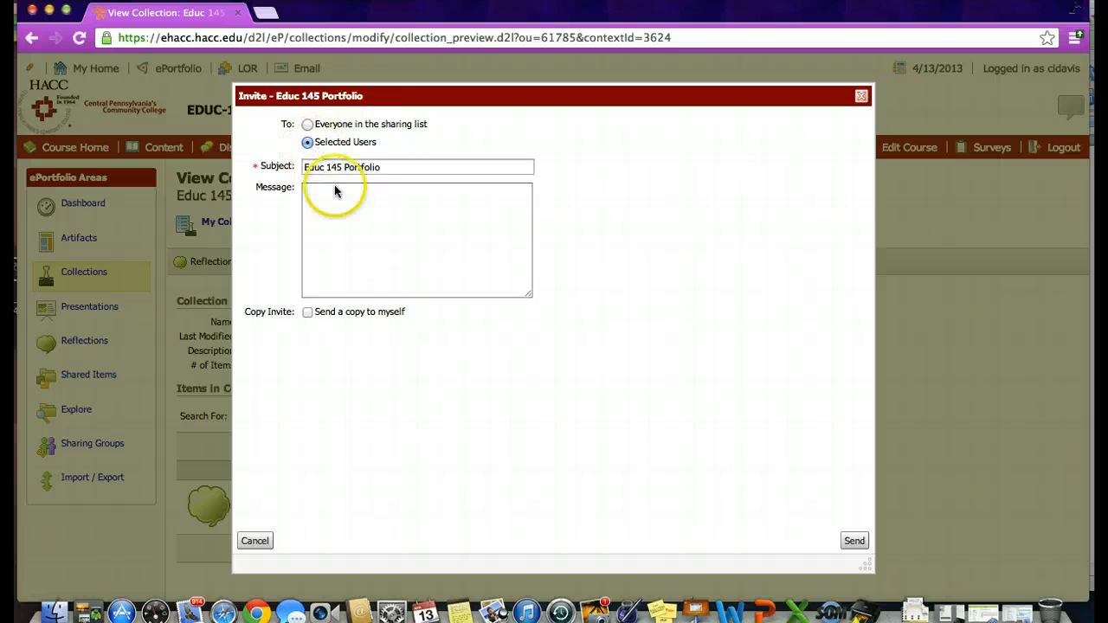
pyautogui.click(334, 208)
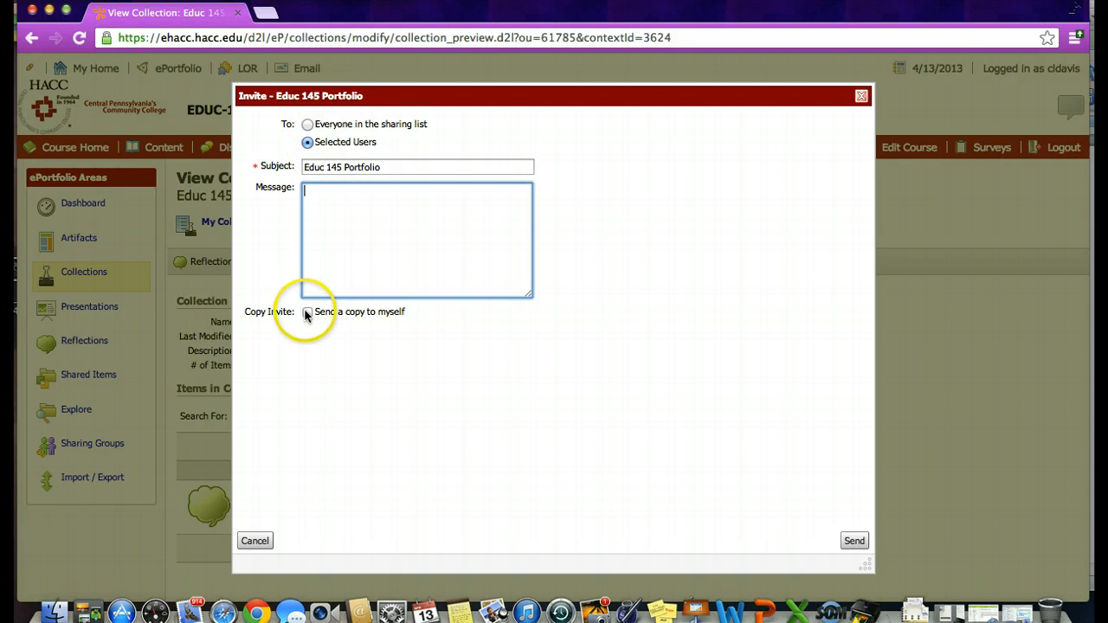
pyautogui.click(307, 312)
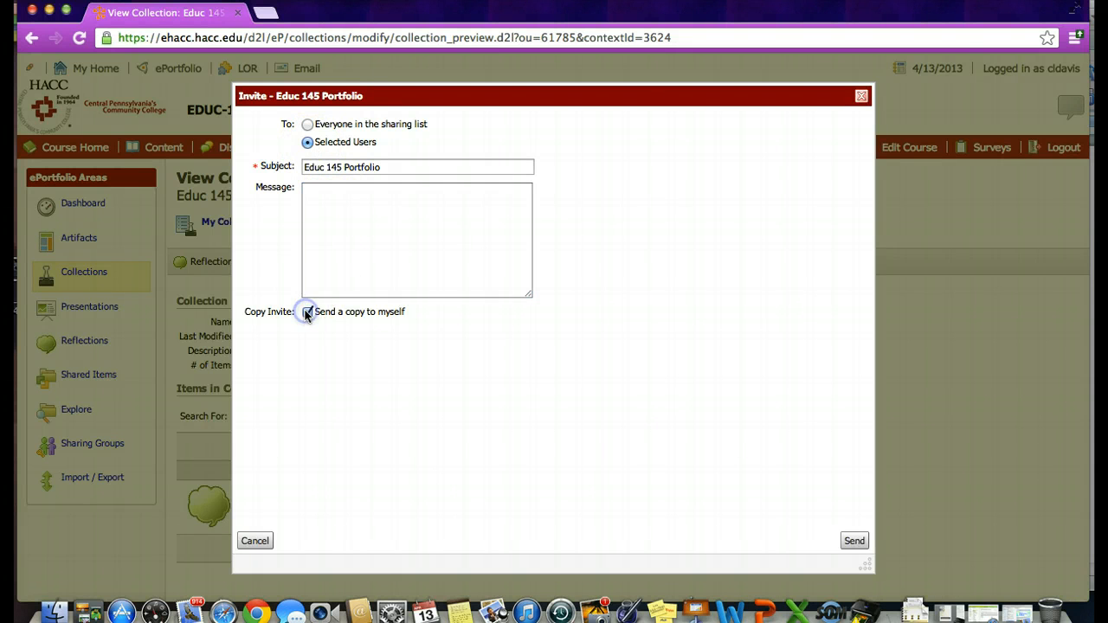
pyautogui.click(854, 540)
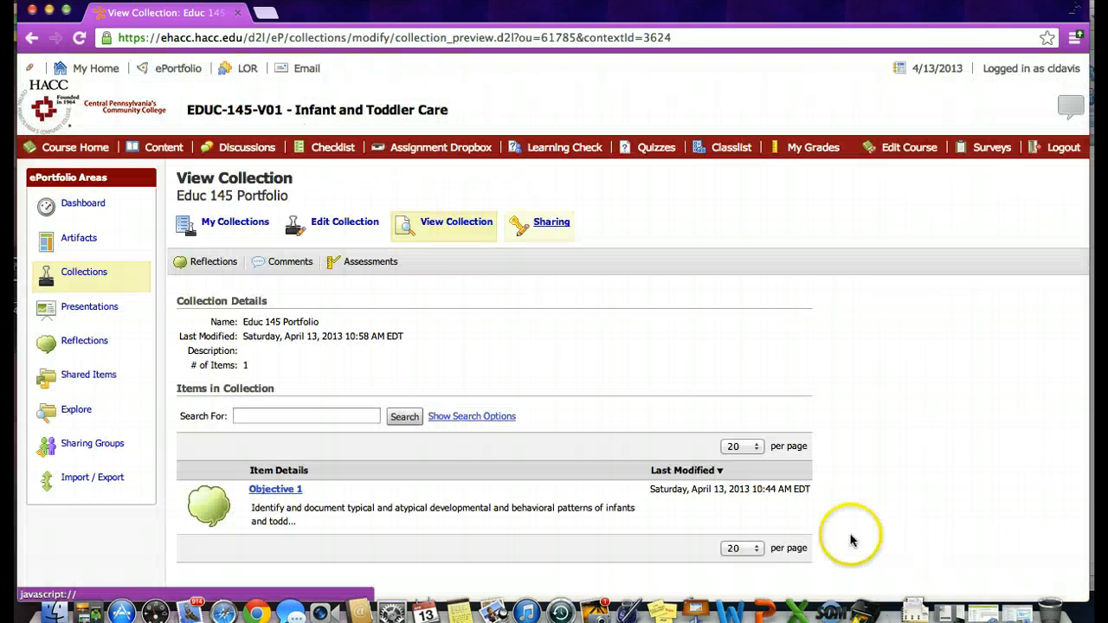